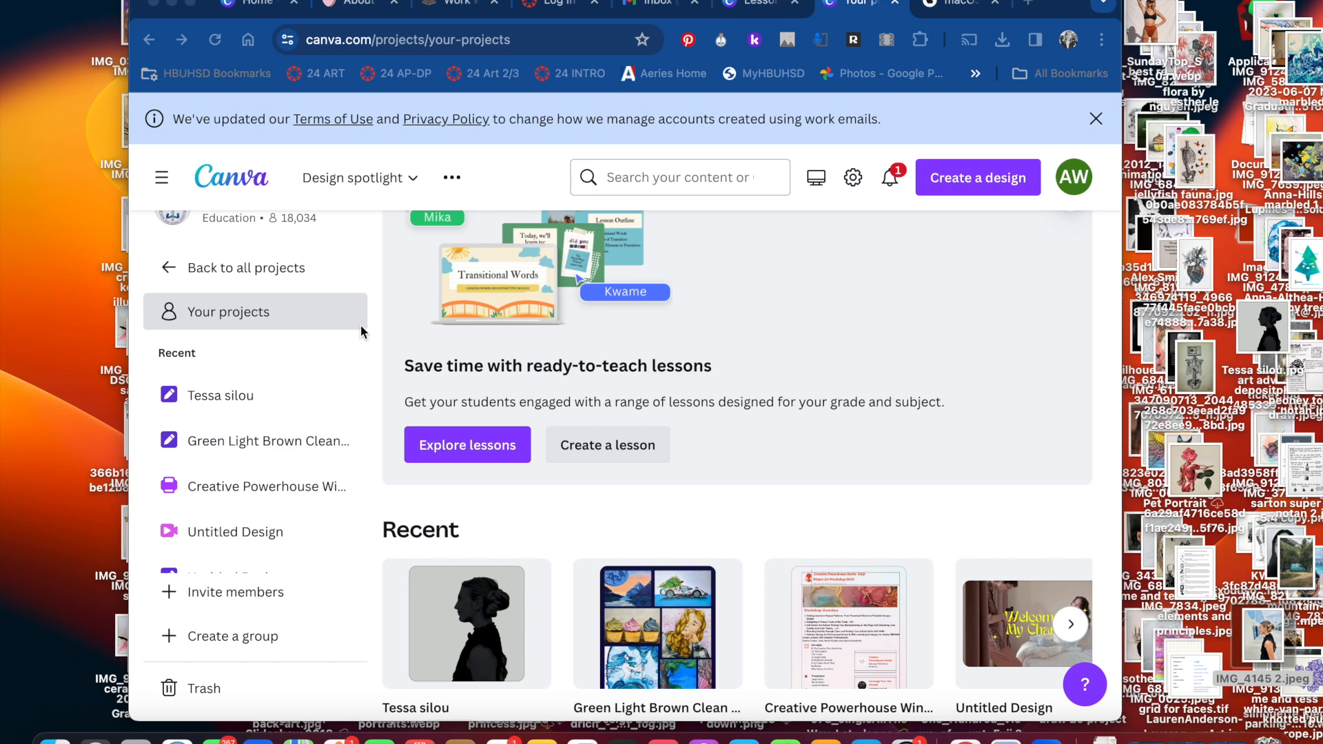
# Import the photo IMG_4145 2.jpeg from the Desktop folder and choose to use it in a new design
pyautogui.click(980, 177)
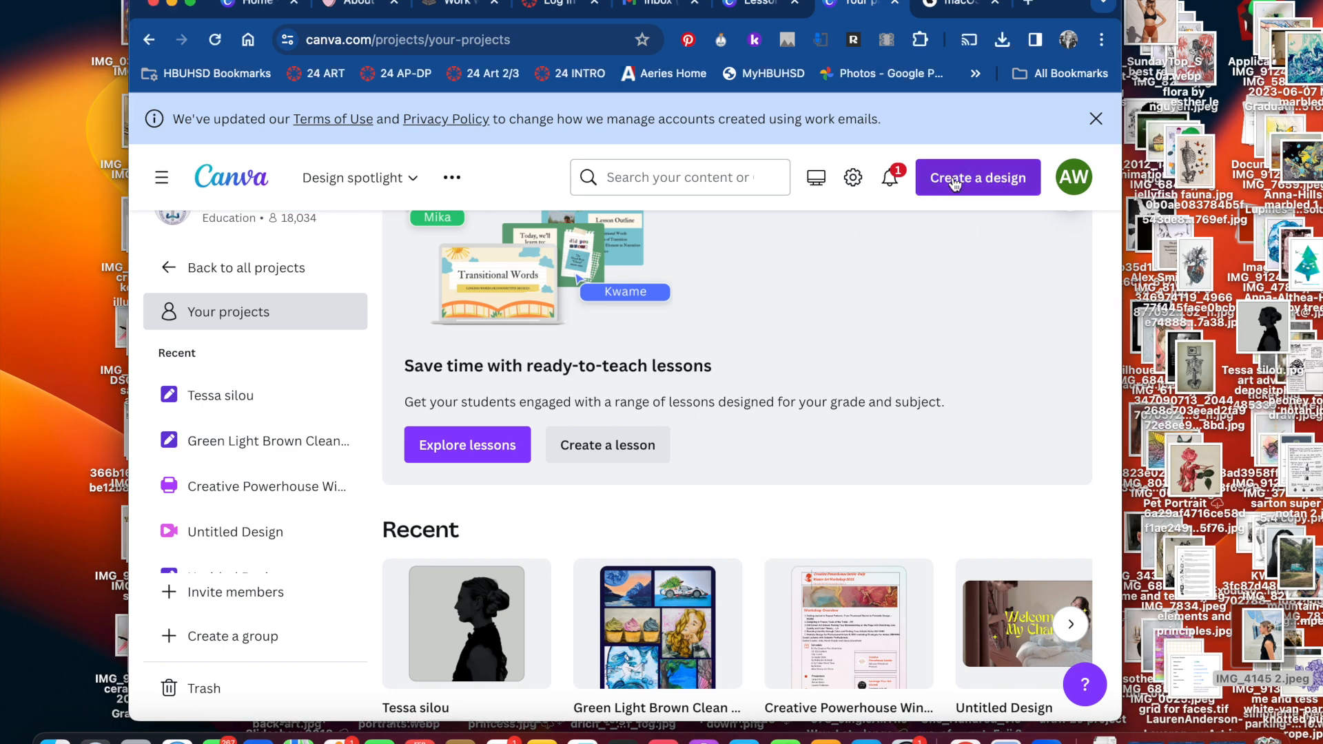
pyautogui.click(954, 180)
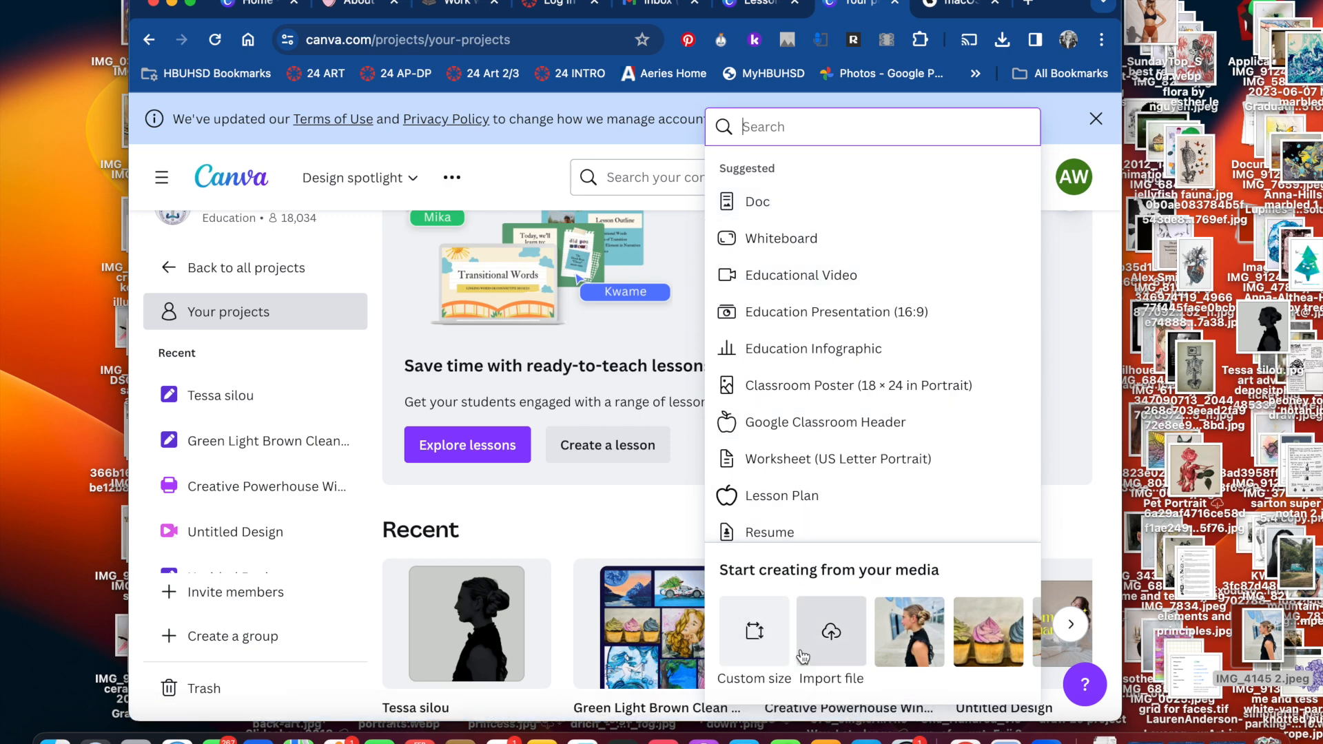
pyautogui.click(831, 631)
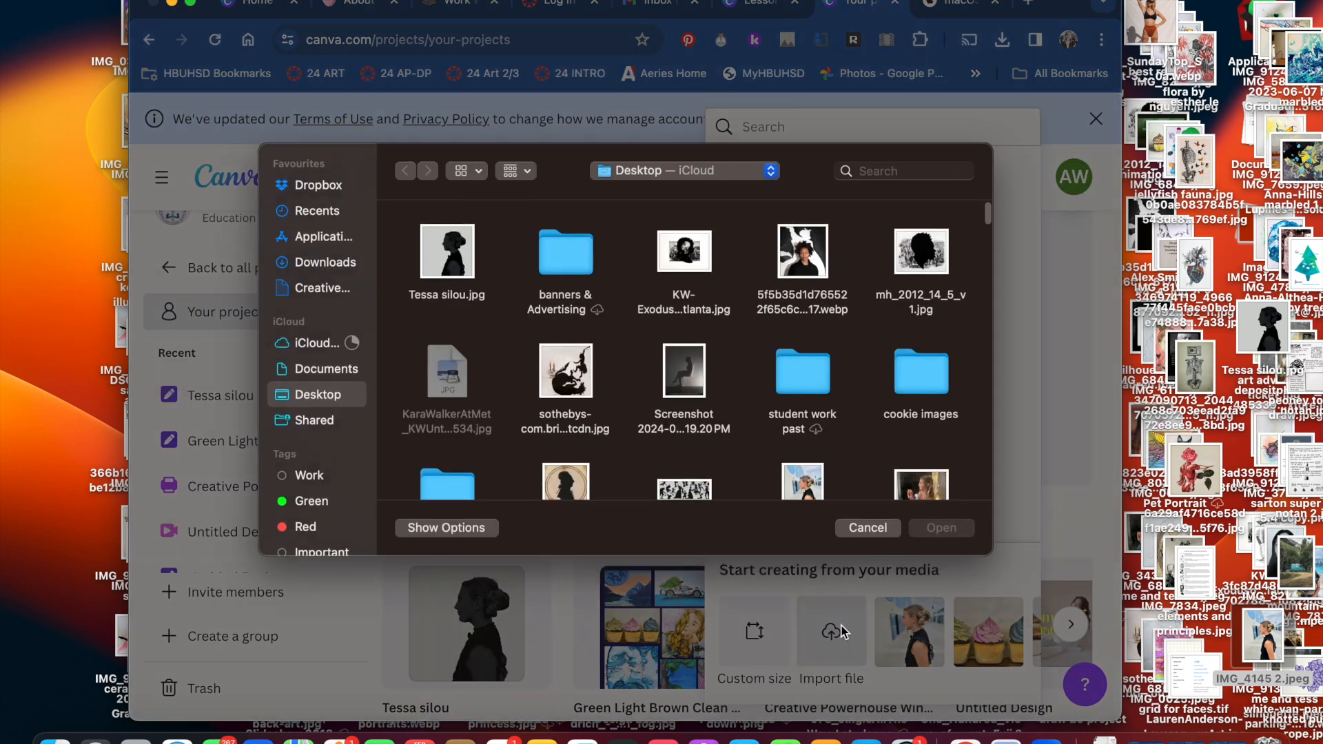
pyautogui.scroll(-1, 792, 400)
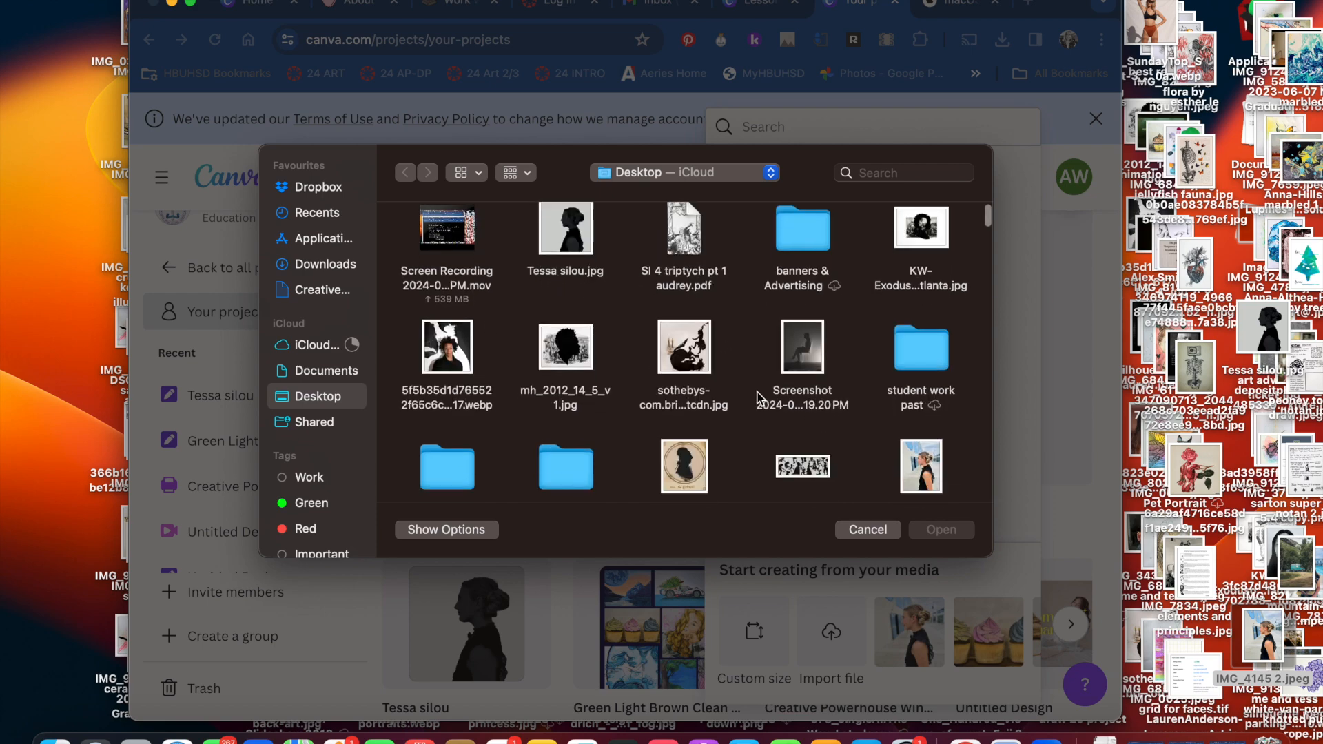
pyautogui.click(930, 460)
pyautogui.click(931, 530)
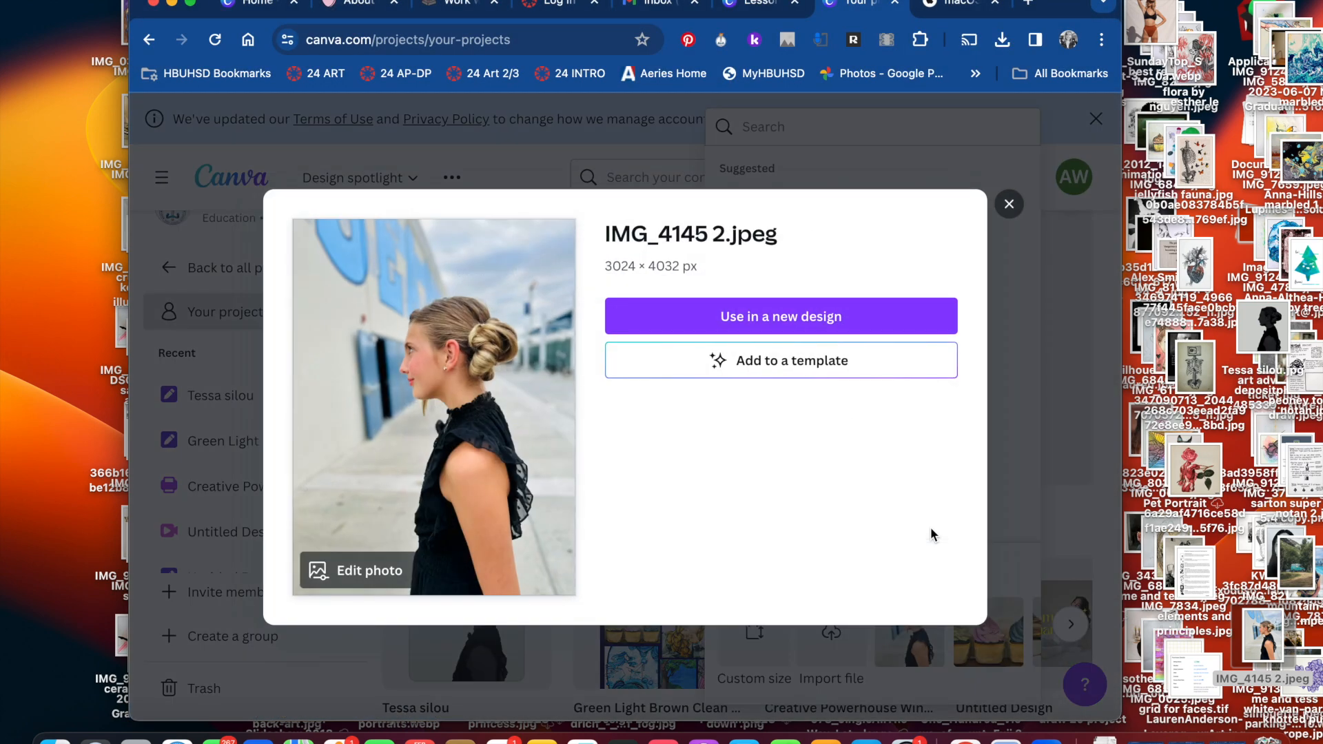
pyautogui.click(729, 316)
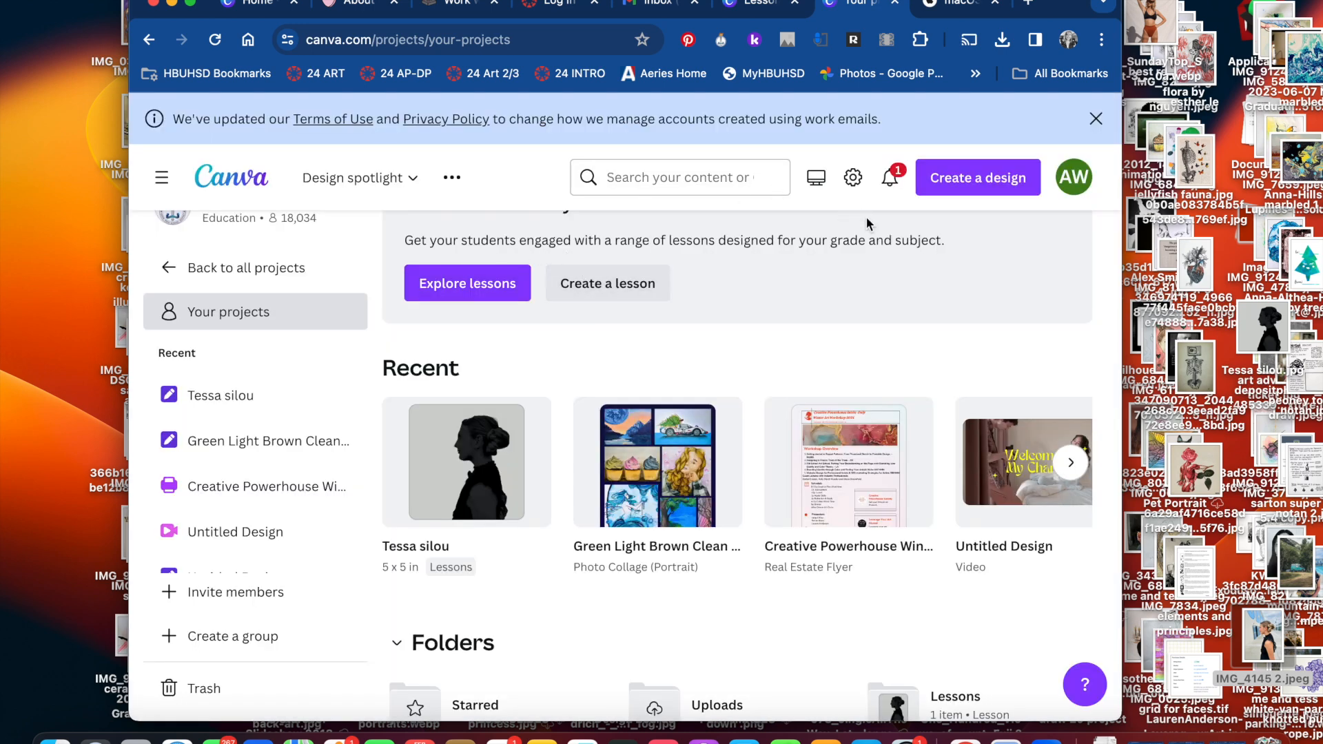
# Create a new blank design with a custom size of 7 × 7 in
pyautogui.click(974, 177)
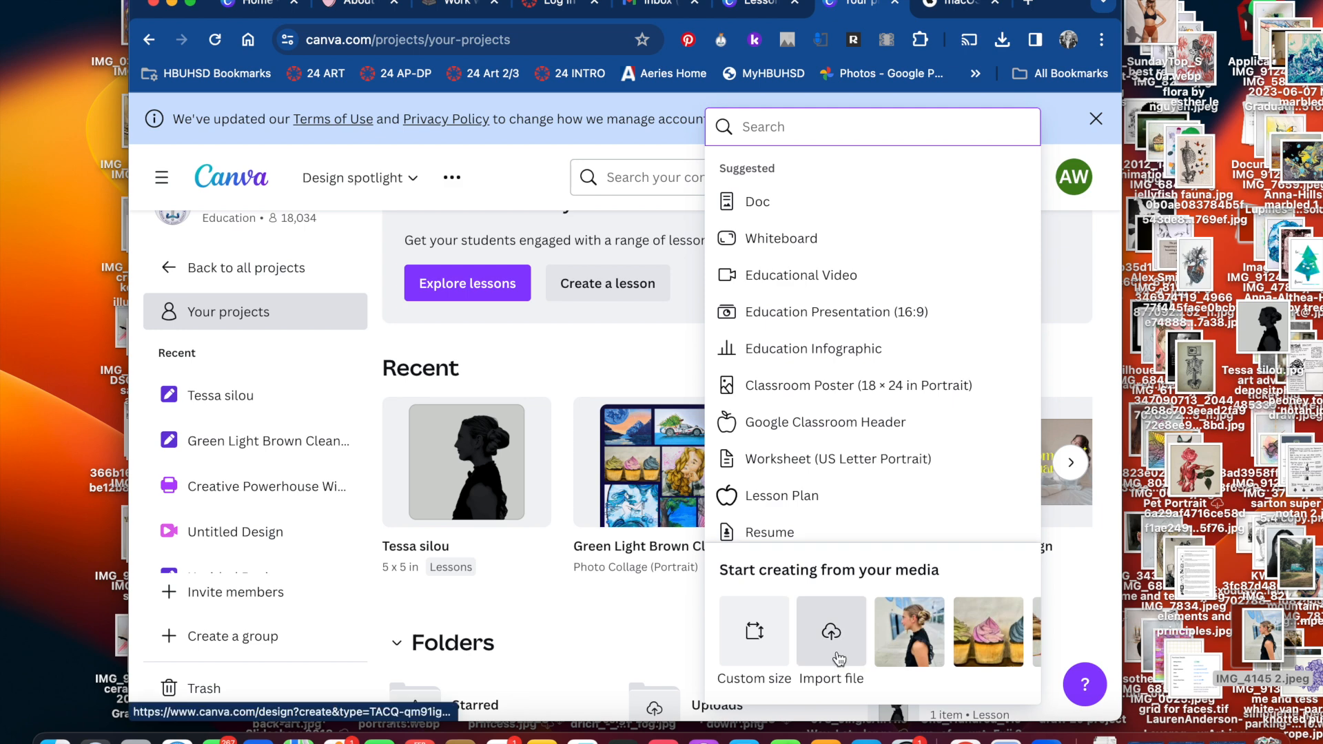
pyautogui.click(755, 635)
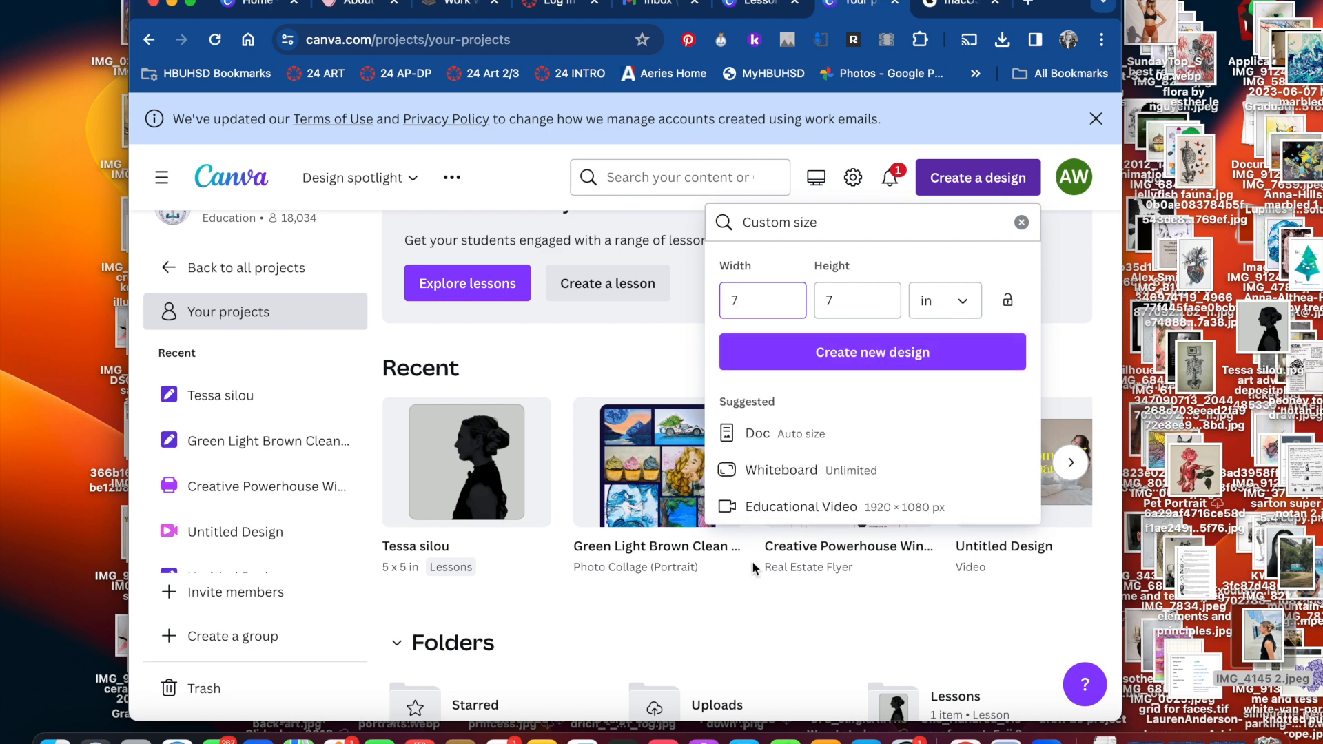
pyautogui.click(880, 358)
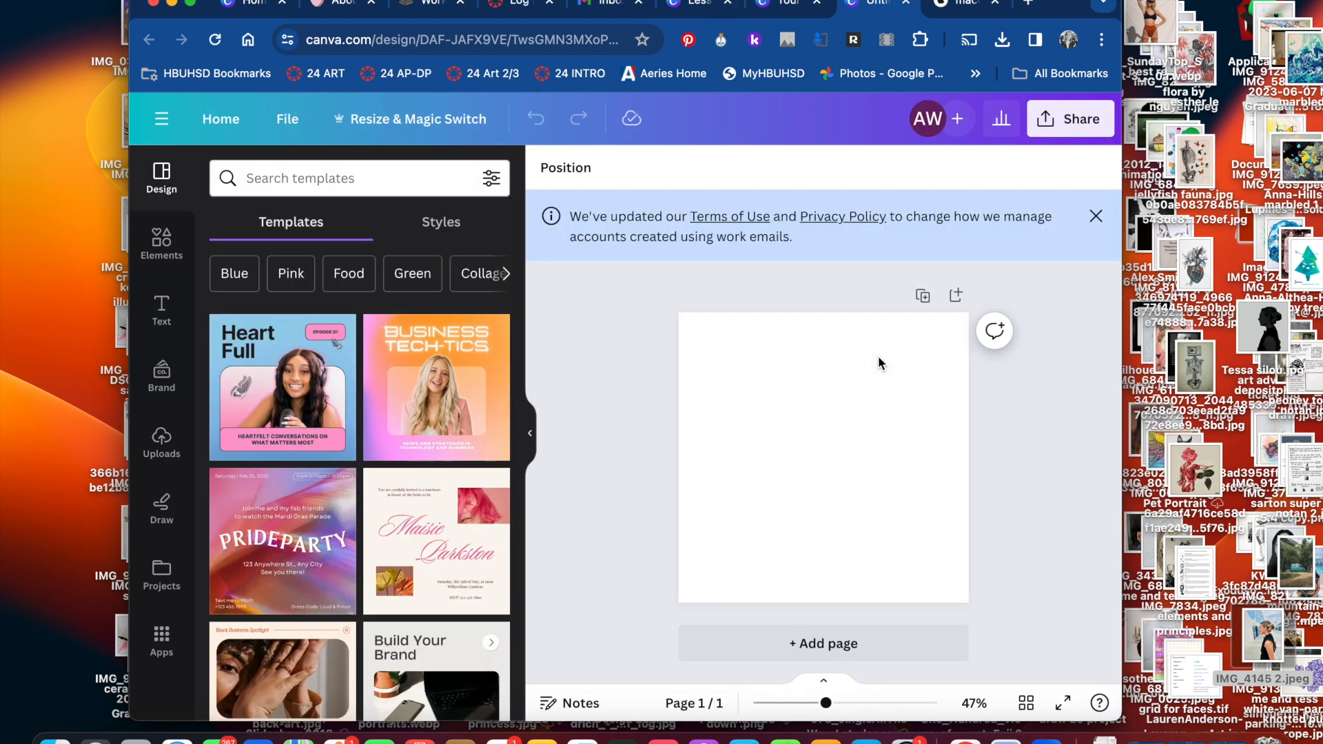
# Place the photo IMG_4145 2.jpeg from the desktop onto the blank page
pyautogui.moveTo(1240, 661); pyautogui.dragTo(876, 496)
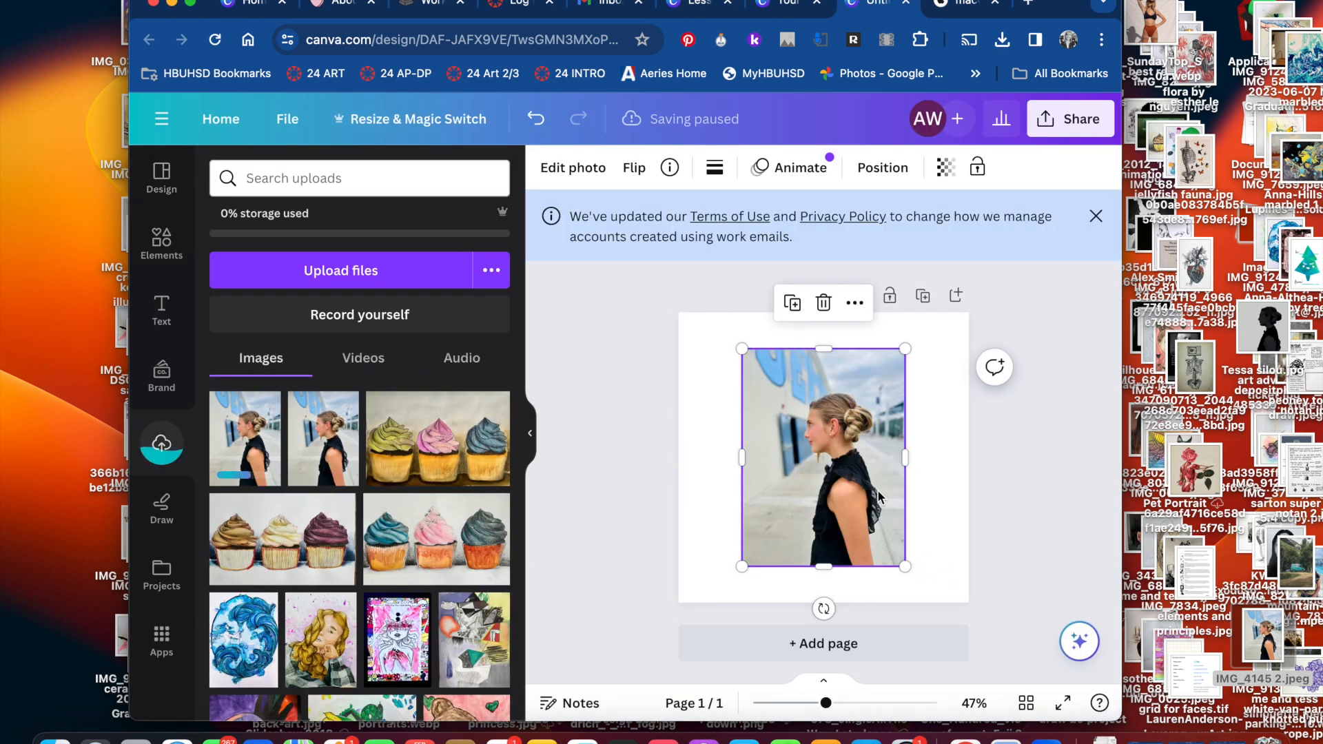
pyautogui.click(340, 272)
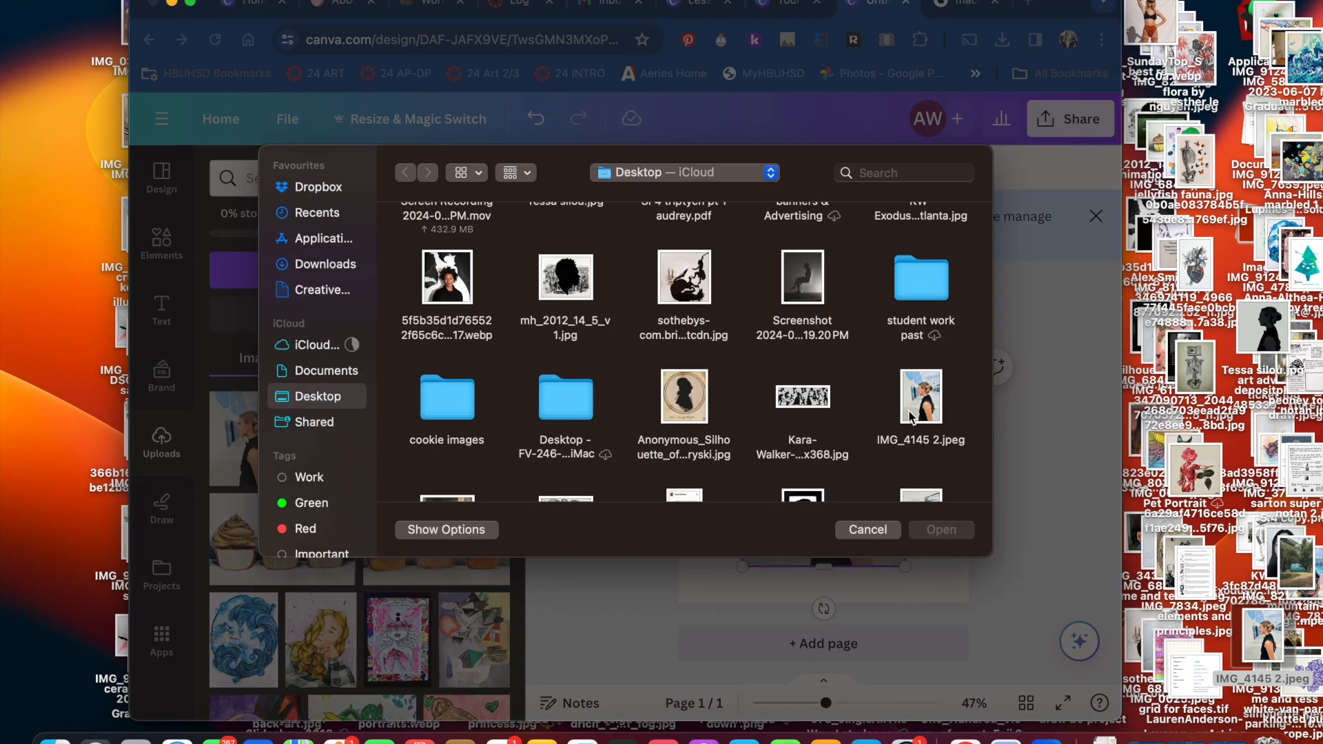
pyautogui.click(865, 532)
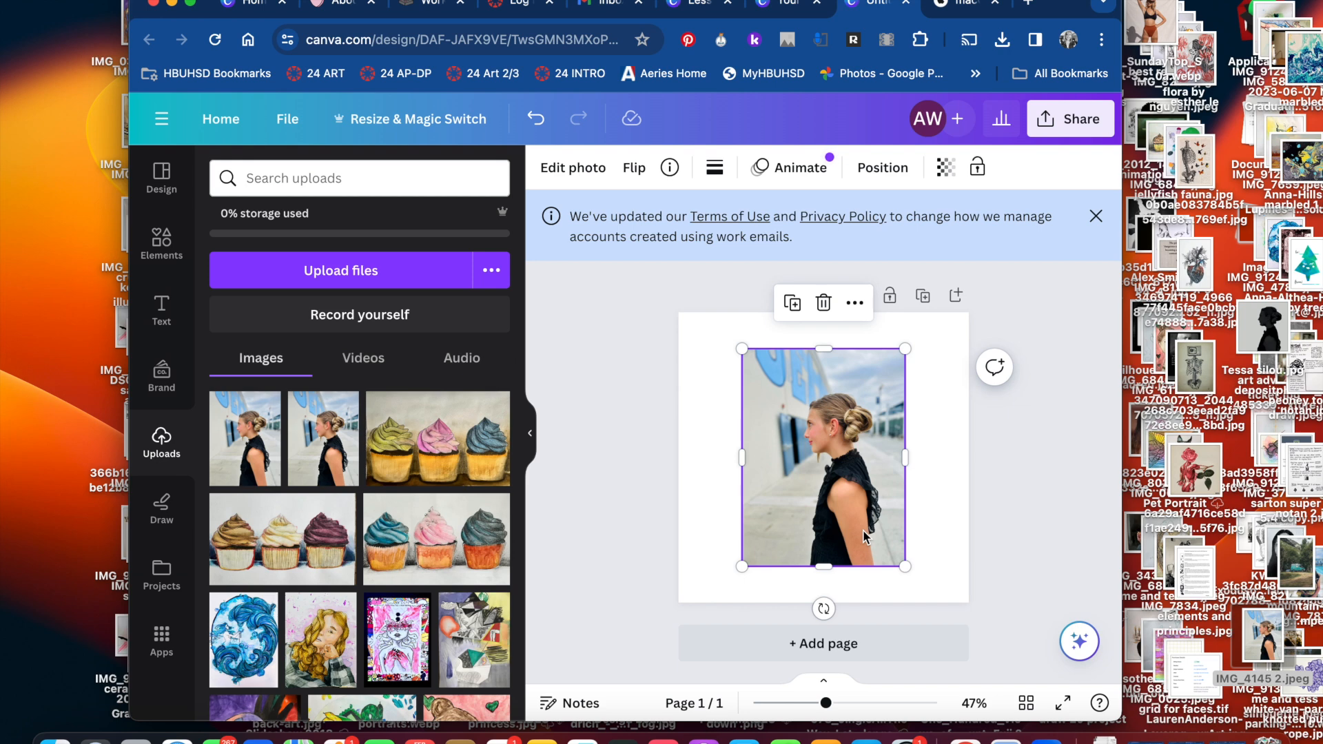
# Enlarge, tilt and reposition the photo so the girl's head and shoulders fill the page, and dismiss the terms notice
pyautogui.moveTo(742, 566); pyautogui.dragTo(634, 653)
pyautogui.moveTo(796, 458); pyautogui.dragTo(829, 357)
pyautogui.moveTo(941, 574); pyautogui.dragTo(999, 653)
pyautogui.moveTo(883, 494); pyautogui.dragTo(853, 503)
pyautogui.moveTo(666, 660); pyautogui.dragTo(662, 664)
pyautogui.moveTo(1010, 459); pyautogui.dragTo(1008, 480)
pyautogui.click(1095, 216)
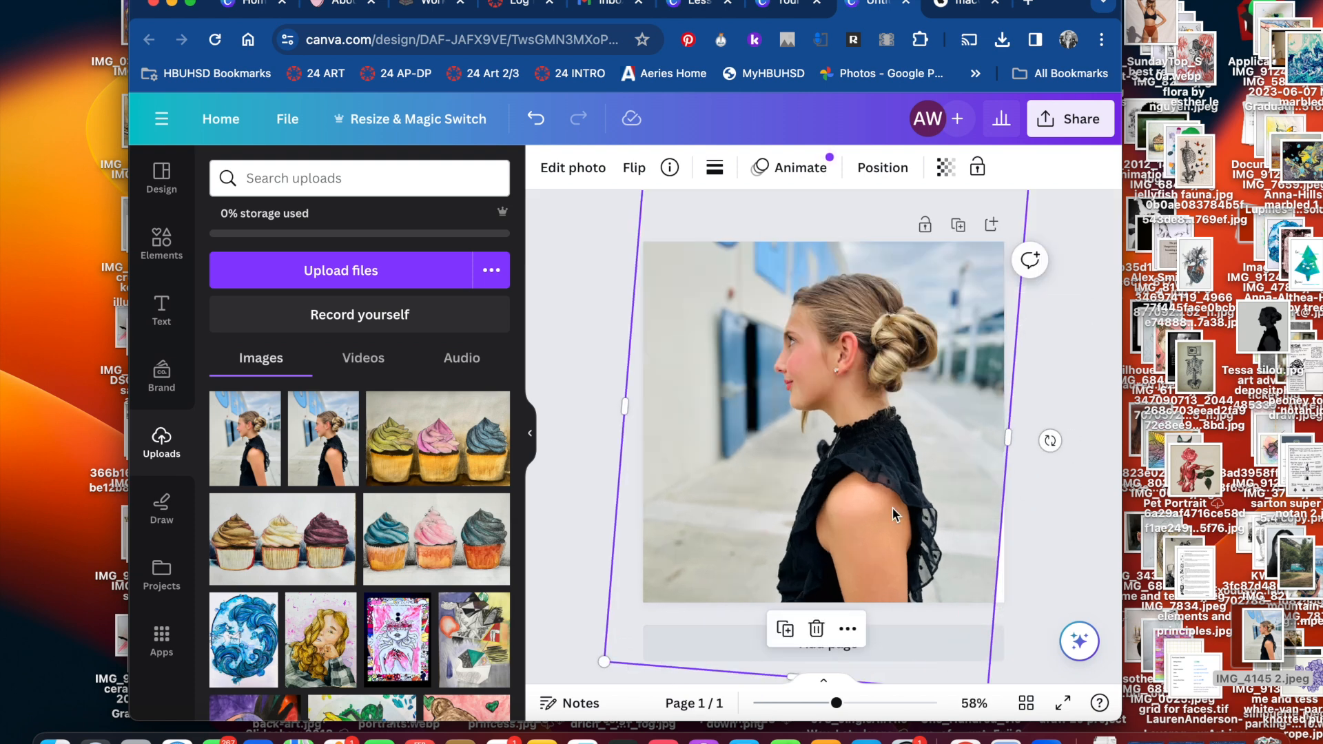
# Tilt the photo slightly further and enlarge it until it covers the whole page, including the bottom corners
pyautogui.moveTo(1049, 441); pyautogui.dragTo(1048, 455)
pyautogui.scroll(-1, 1048, 458)
pyautogui.moveTo(977, 656); pyautogui.dragTo(986, 670)
pyautogui.moveTo(918, 434); pyautogui.dragTo(918, 459)
pyautogui.moveTo(593, 653); pyautogui.dragTo(550, 683)
pyautogui.moveTo(803, 458); pyautogui.dragTo(813, 453)
pyautogui.scroll(-1, 1070, 527)
pyautogui.scroll(1, 704, 551)
pyautogui.scroll(-1, 704, 551)
# Examine the photo's full extent beyond the page in crop mode
pyautogui.doubleClick(835, 367)
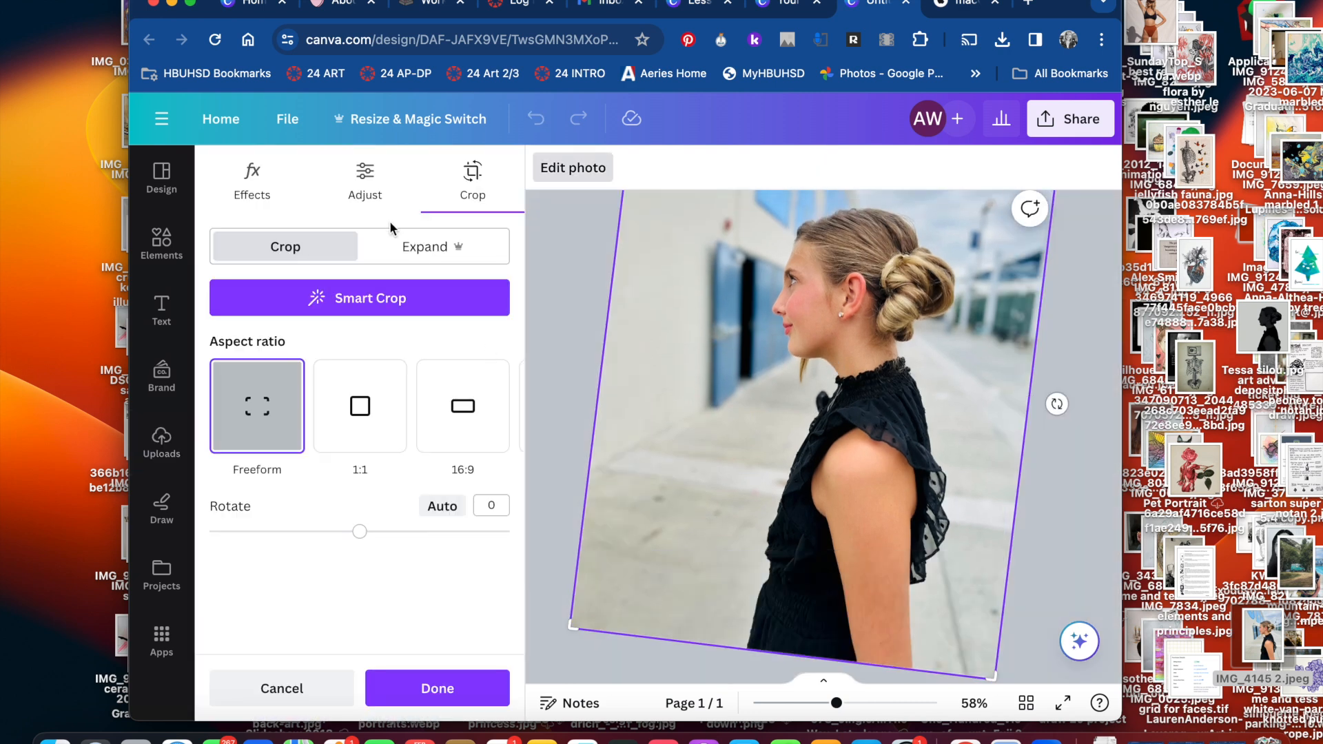
pyautogui.moveTo(624, 605); pyautogui.dragTo(549, 682)
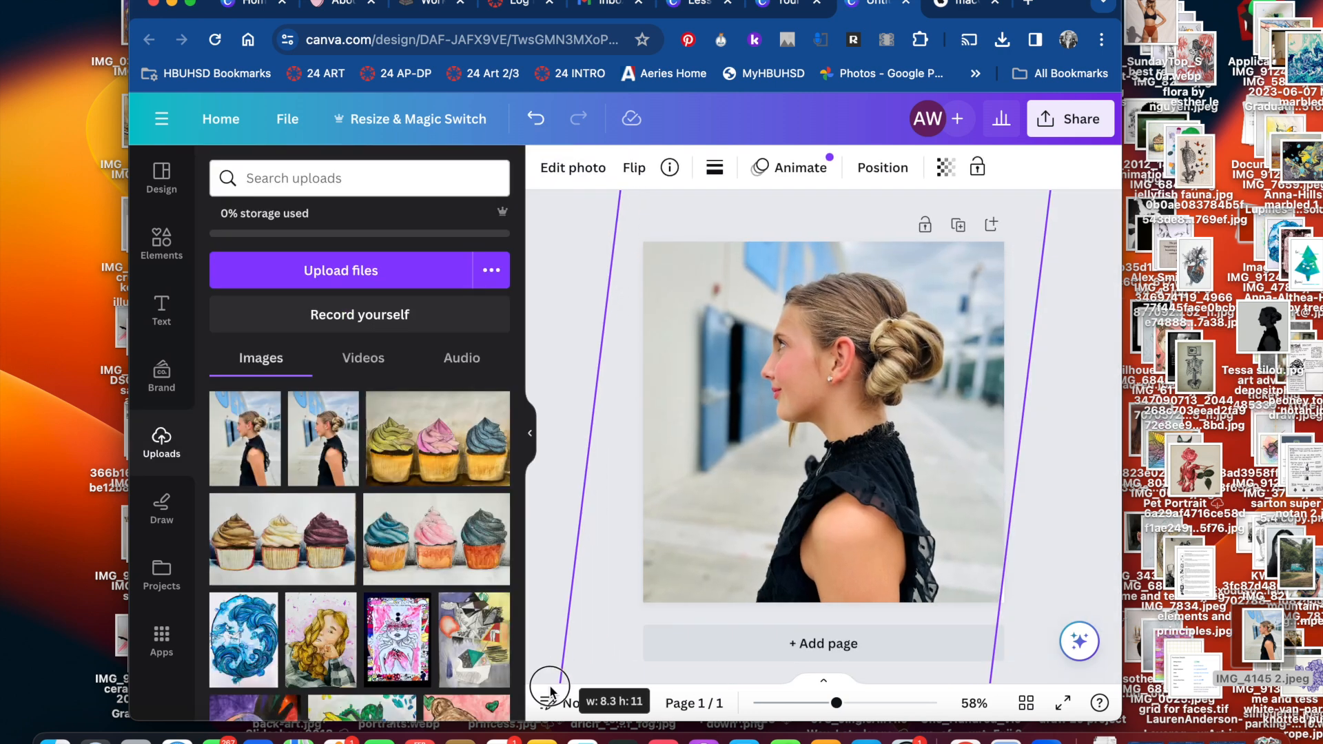
pyautogui.moveTo(790, 458); pyautogui.dragTo(813, 454)
pyautogui.scroll(-1, 1072, 524)
pyautogui.scroll(1, 704, 551)
pyautogui.scroll(-1, 704, 551)
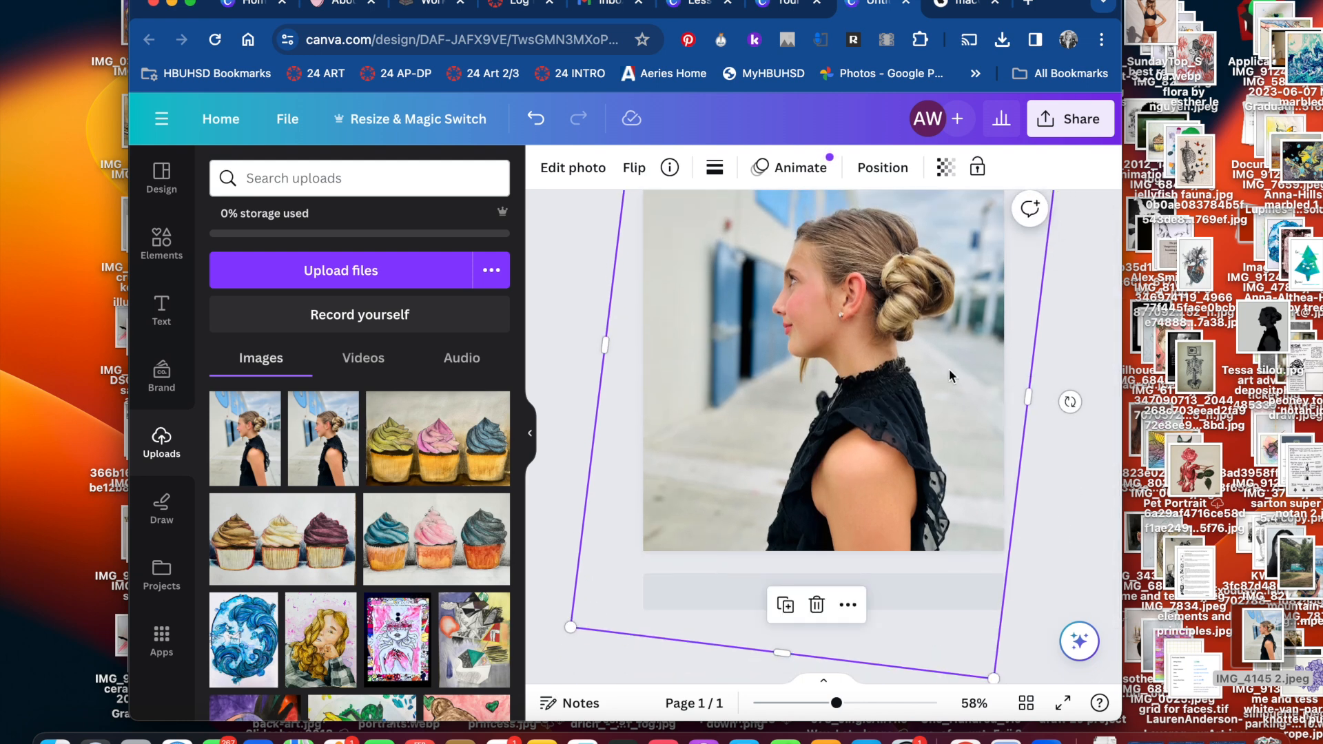
pyautogui.doubleClick(835, 368)
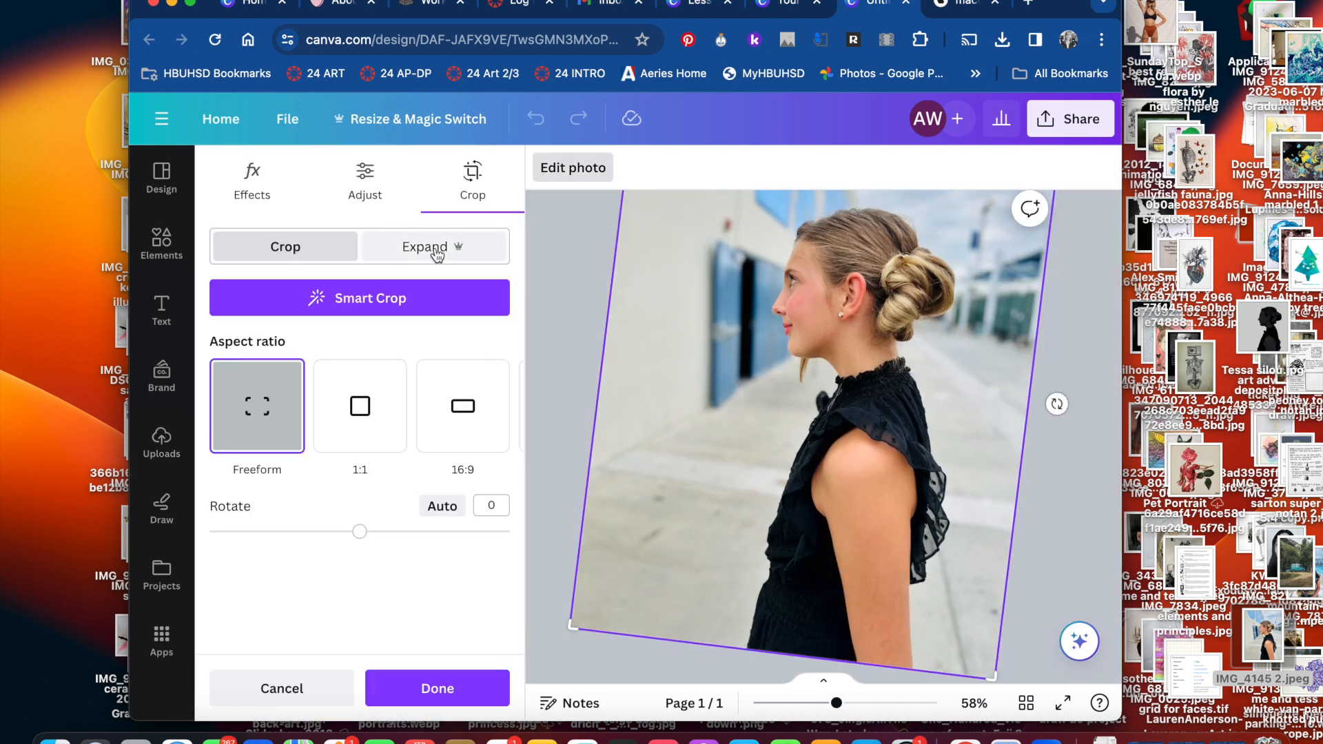
# Make a resized square copy of the design with Magic Switch's Copy & resize option and open the copy
pyautogui.click(412, 119)
pyautogui.click(441, 317)
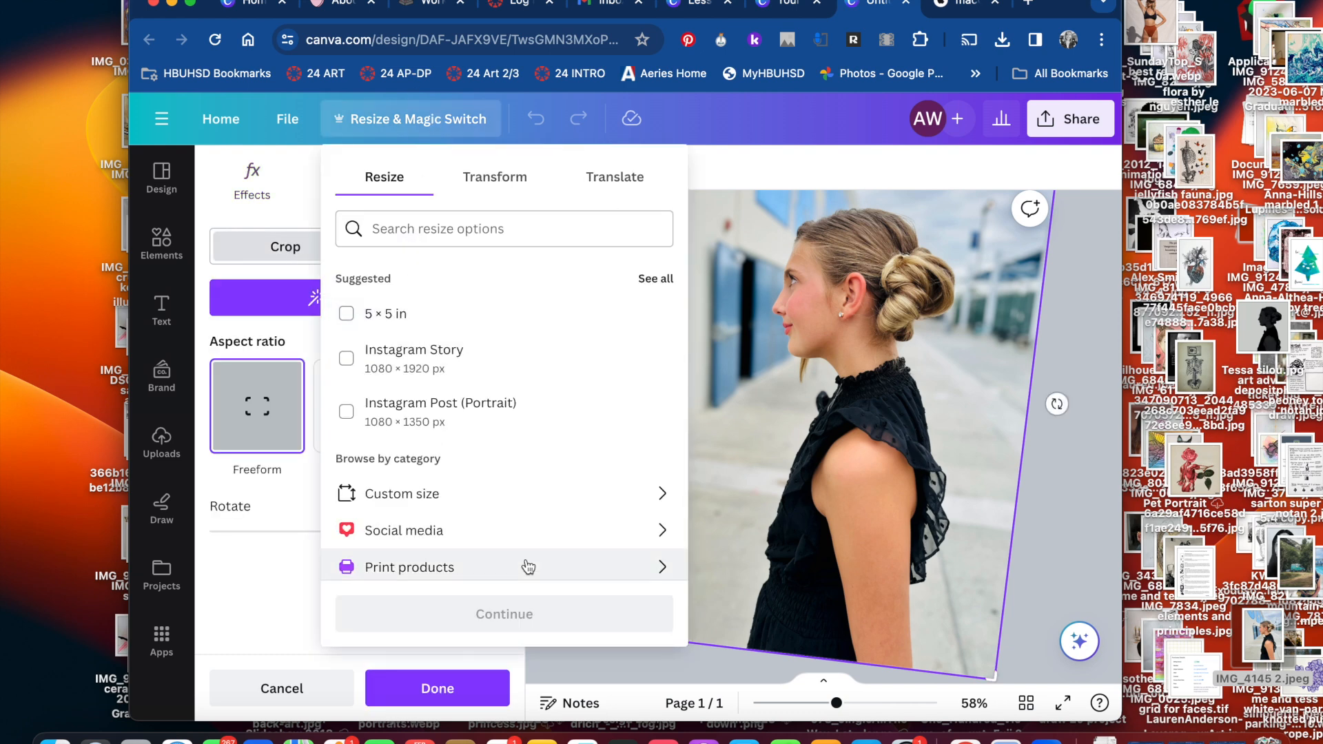
pyautogui.click(418, 498)
pyautogui.click(347, 277)
pyautogui.click(347, 314)
pyautogui.click(525, 613)
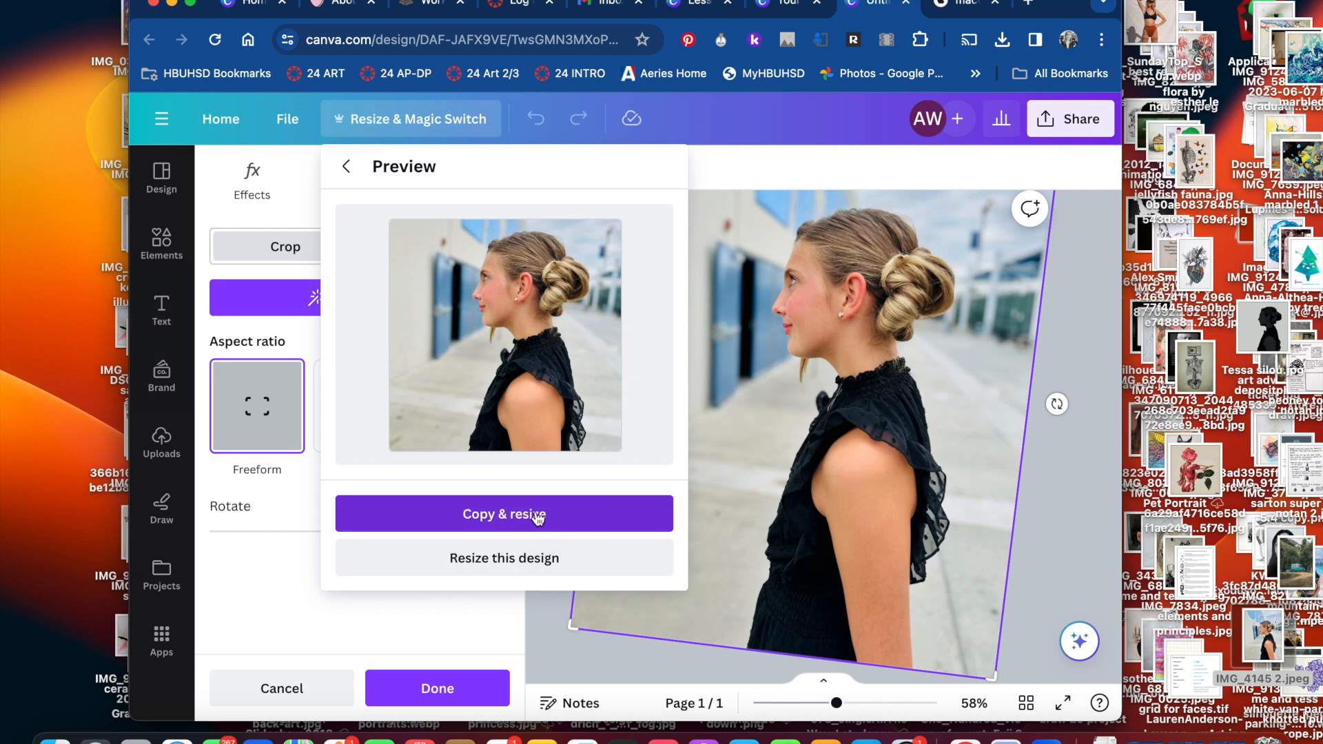
pyautogui.click(541, 515)
pyautogui.click(535, 313)
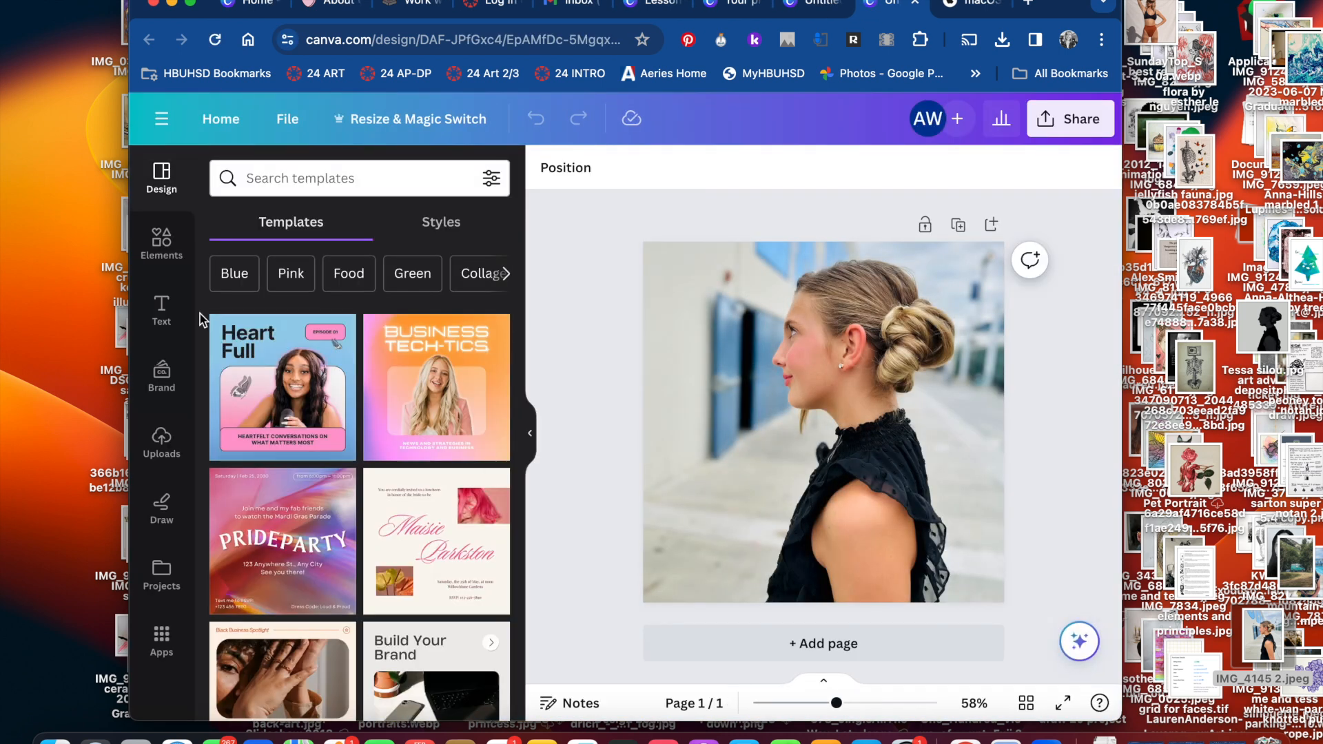
# Remove the background behind the girl in the photo with BG Remover
pyautogui.click(872, 405)
pyautogui.click(570, 172)
pyautogui.click(251, 323)
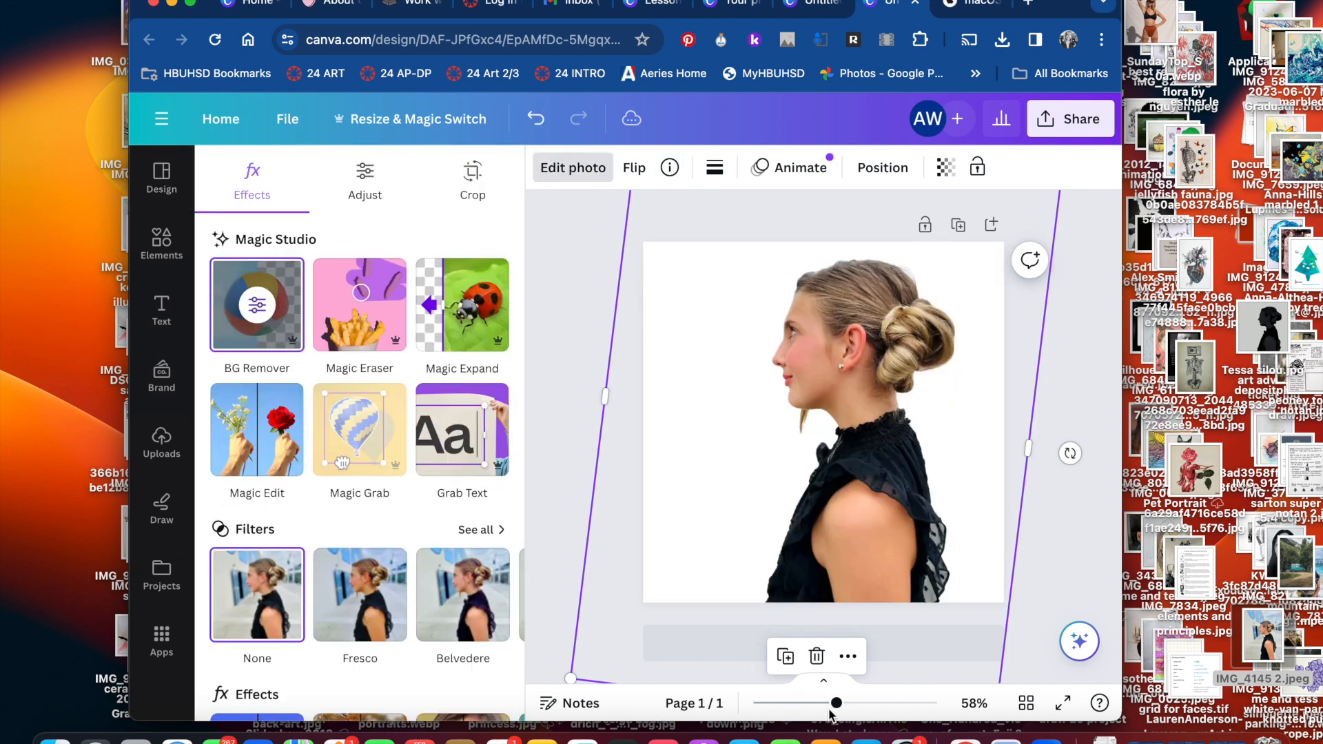
# Inspect the cutout's edges around the chin and neck up close, with the Background Remover's Erase brush available
pyautogui.moveTo(835, 703); pyautogui.dragTo(909, 703)
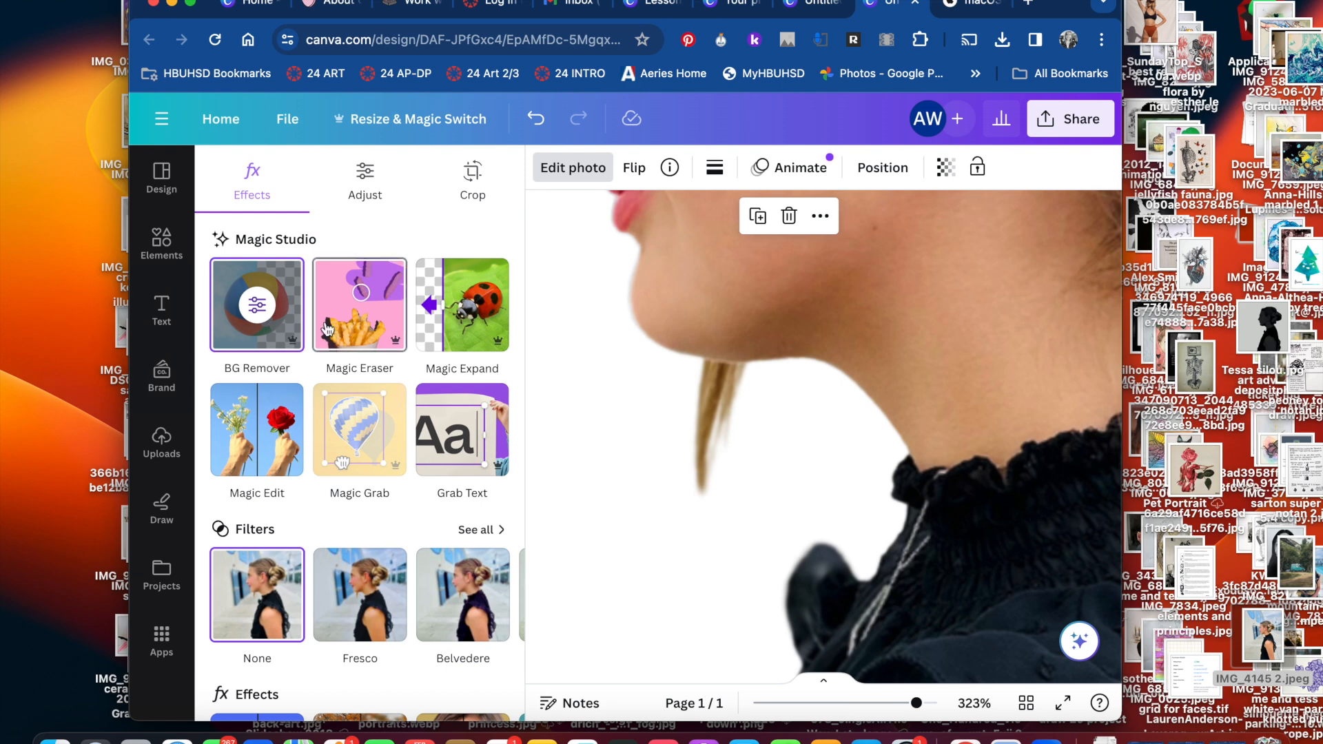
pyautogui.click(283, 325)
pyautogui.moveTo(788, 703); pyautogui.dragTo(908, 702)
pyautogui.scroll(-2, 675, 487)
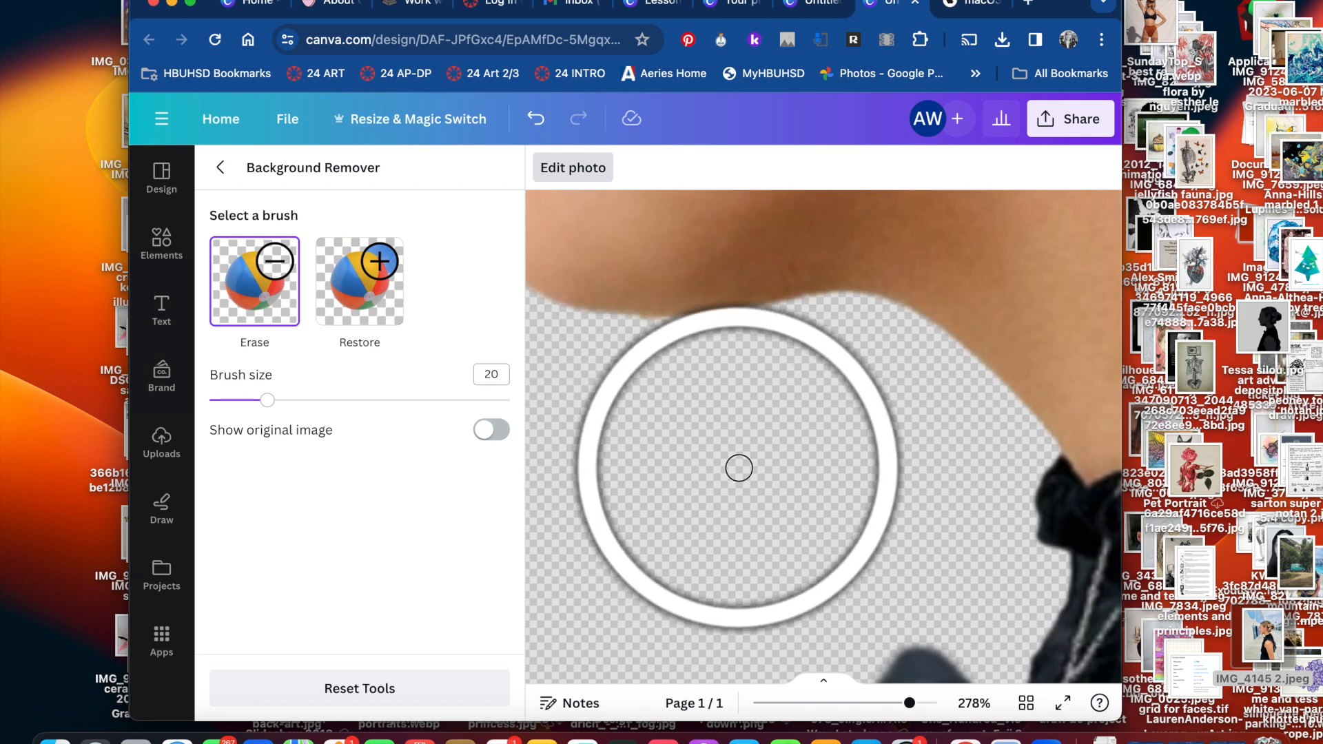
pyautogui.moveTo(909, 703); pyautogui.dragTo(788, 703)
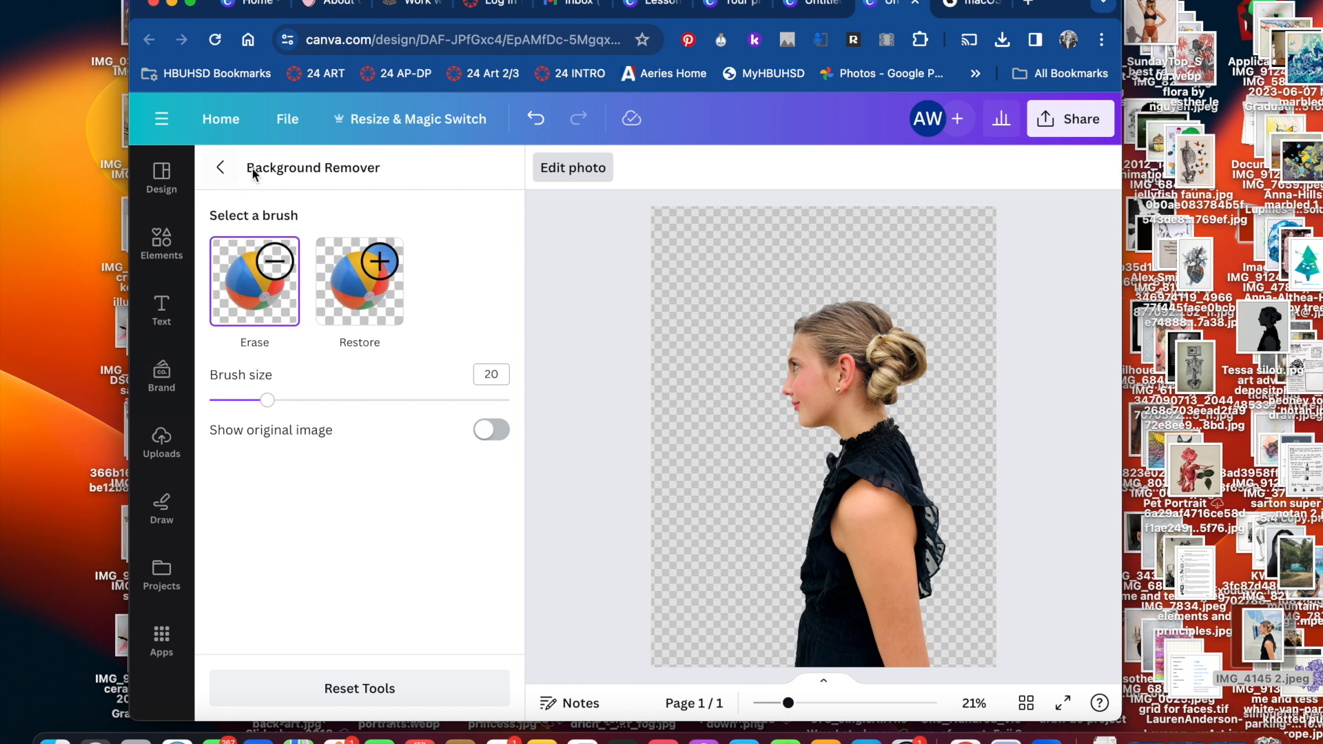
pyautogui.click(220, 168)
pyautogui.moveTo(924, 701); pyautogui.dragTo(848, 699)
pyautogui.click(1105, 524)
pyautogui.click(164, 178)
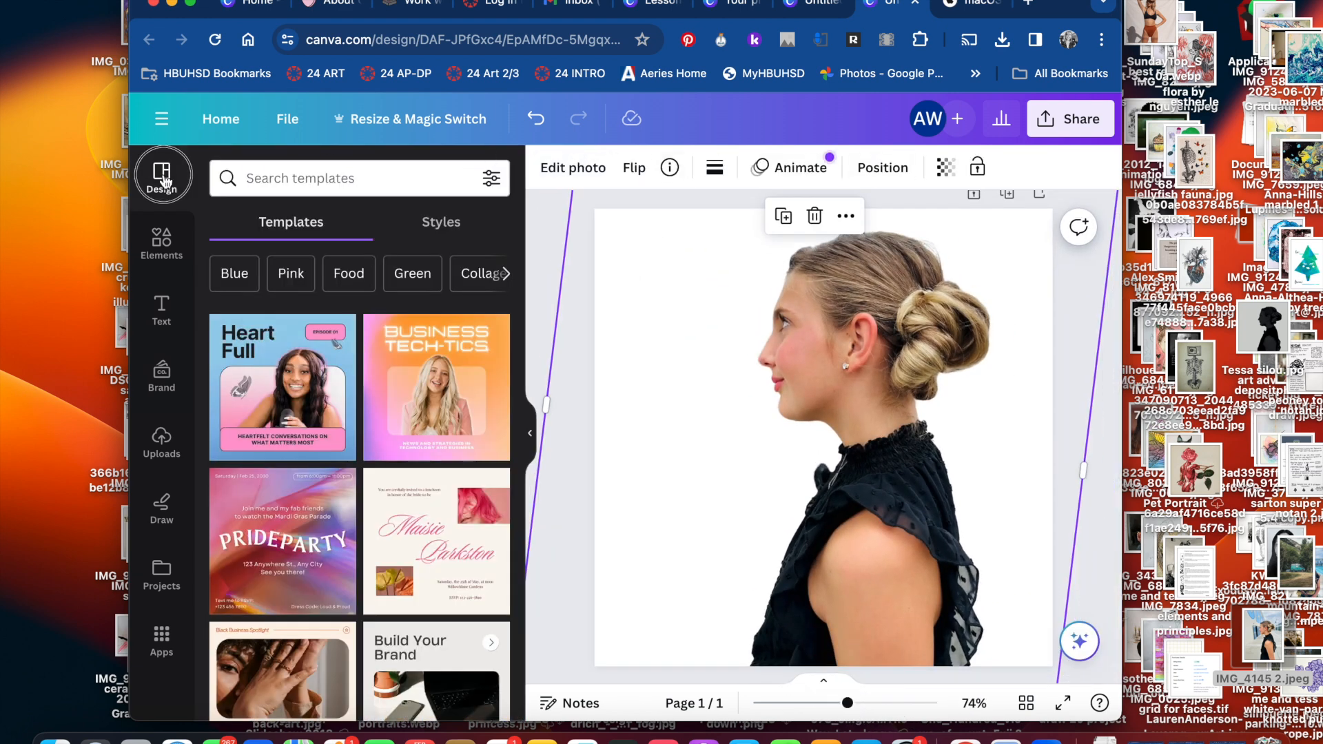
pyautogui.click(947, 170)
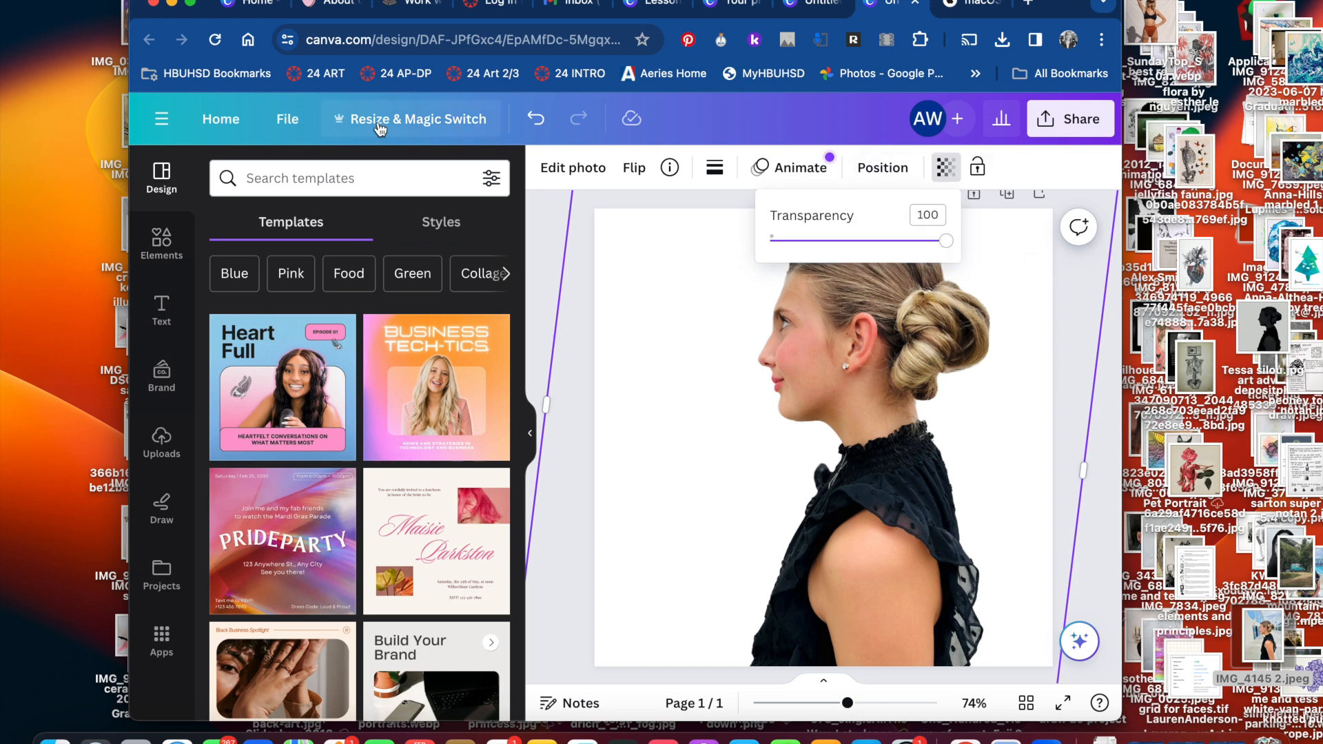
pyautogui.click(434, 233)
pyautogui.moveTo(846, 702); pyautogui.dragTo(821, 702)
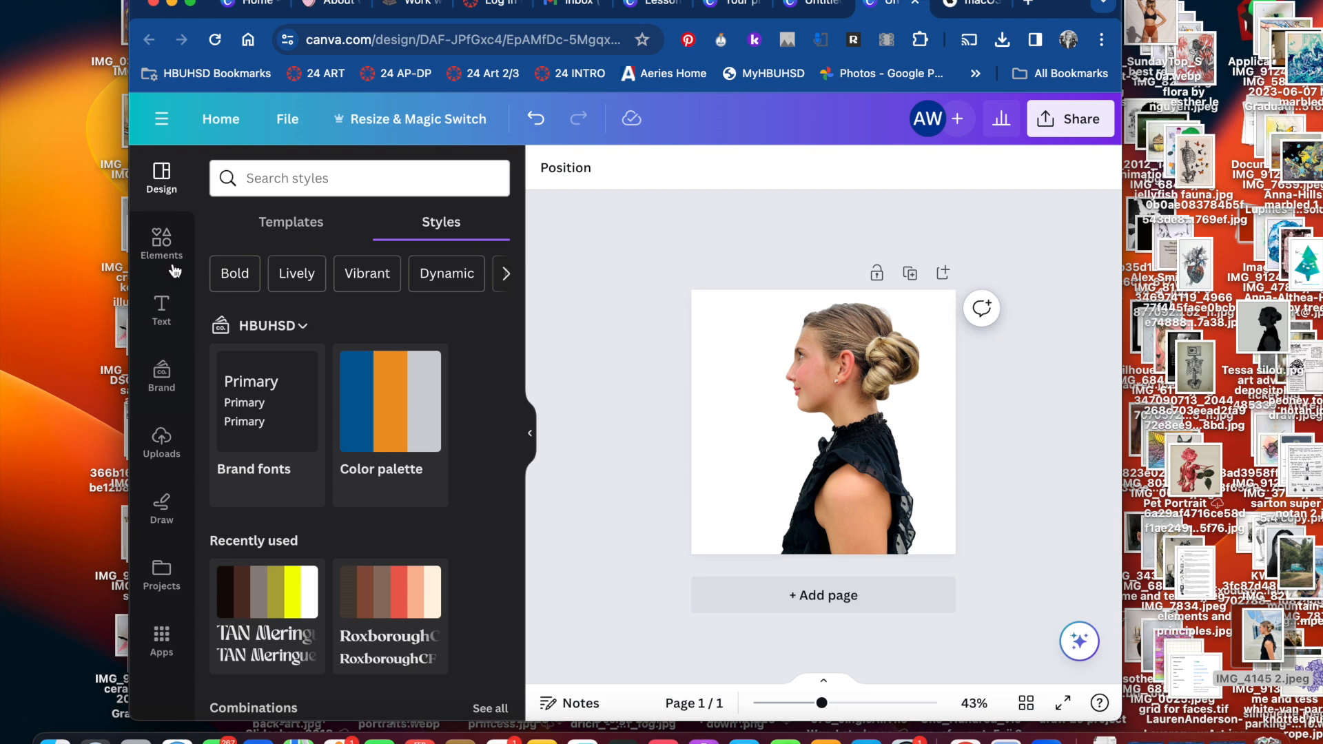
pyautogui.scroll(-5, 358, 414)
pyautogui.scroll(5, 359, 414)
# Fill the page background behind the cutout with the light grey #cfd1d4 from the brand colour palette
pyautogui.click(931, 508)
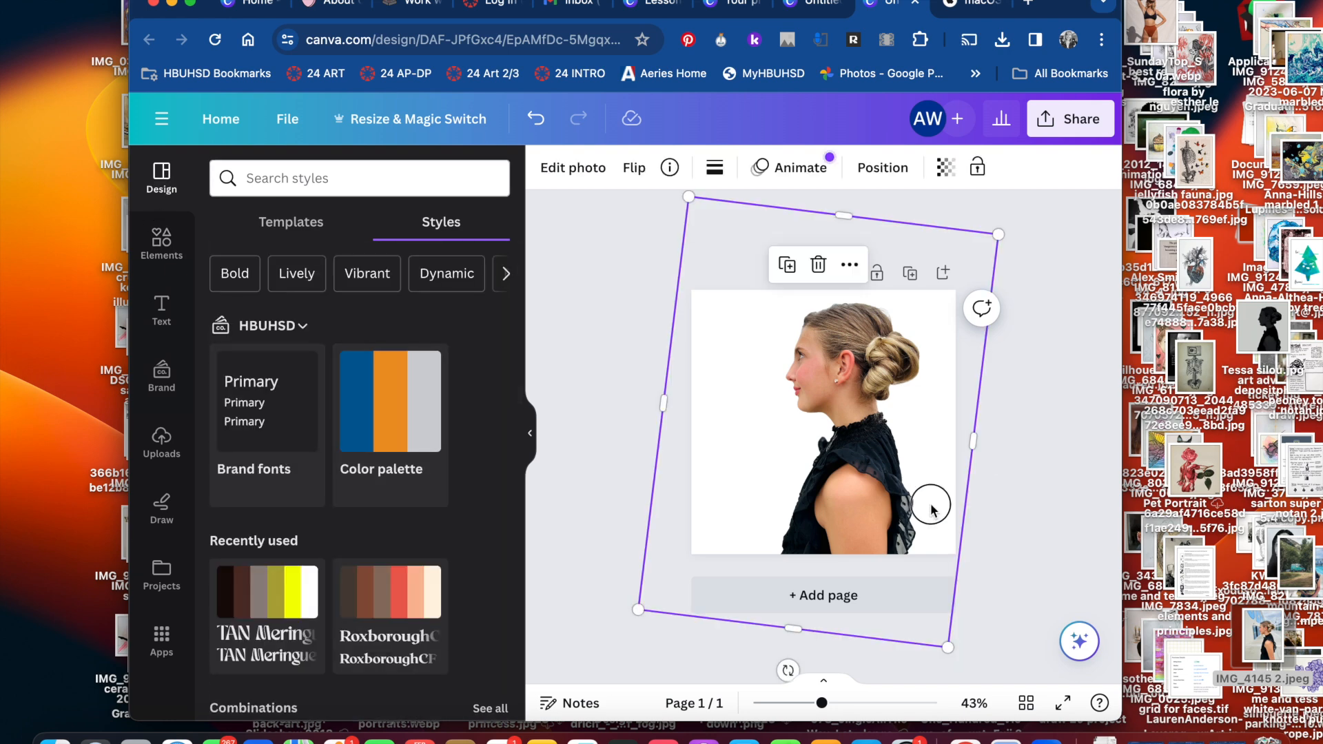
pyautogui.moveTo(931, 509); pyautogui.dragTo(897, 494)
pyautogui.click(613, 265)
pyautogui.click(547, 170)
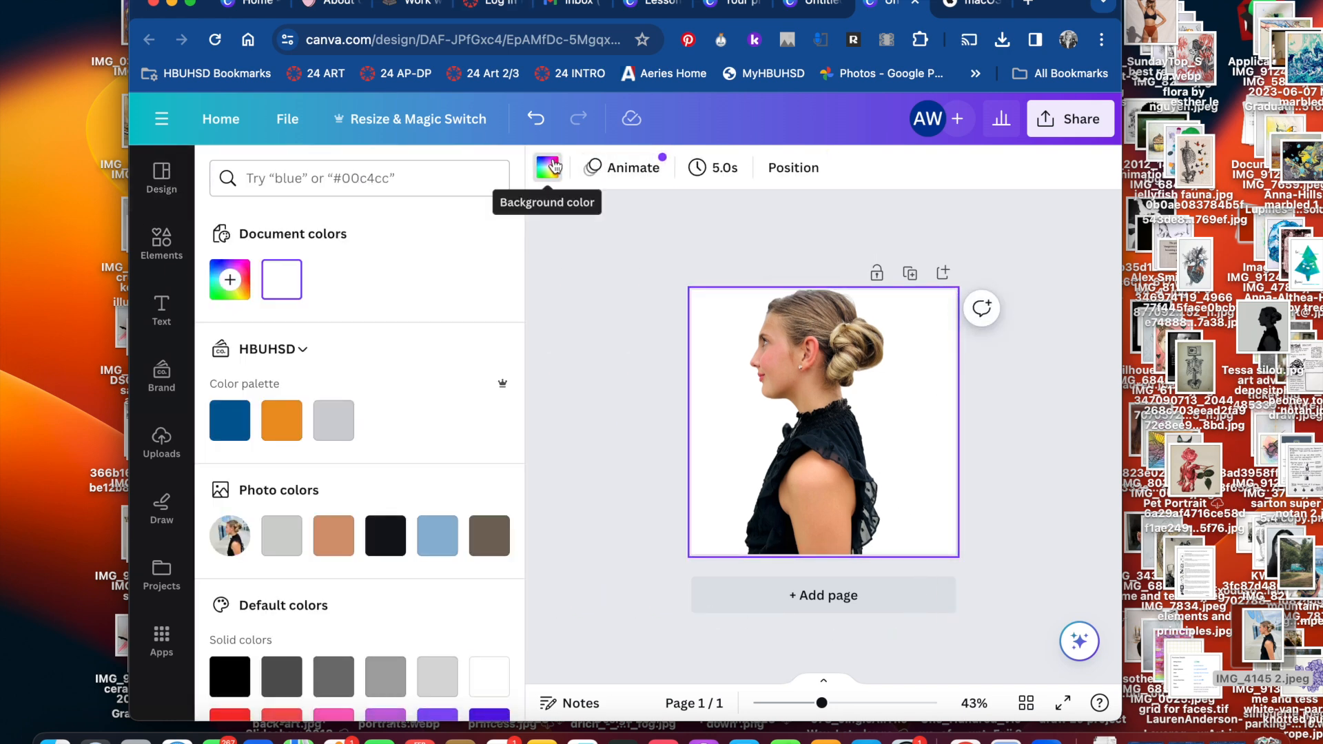
pyautogui.click(343, 424)
pyautogui.click(867, 455)
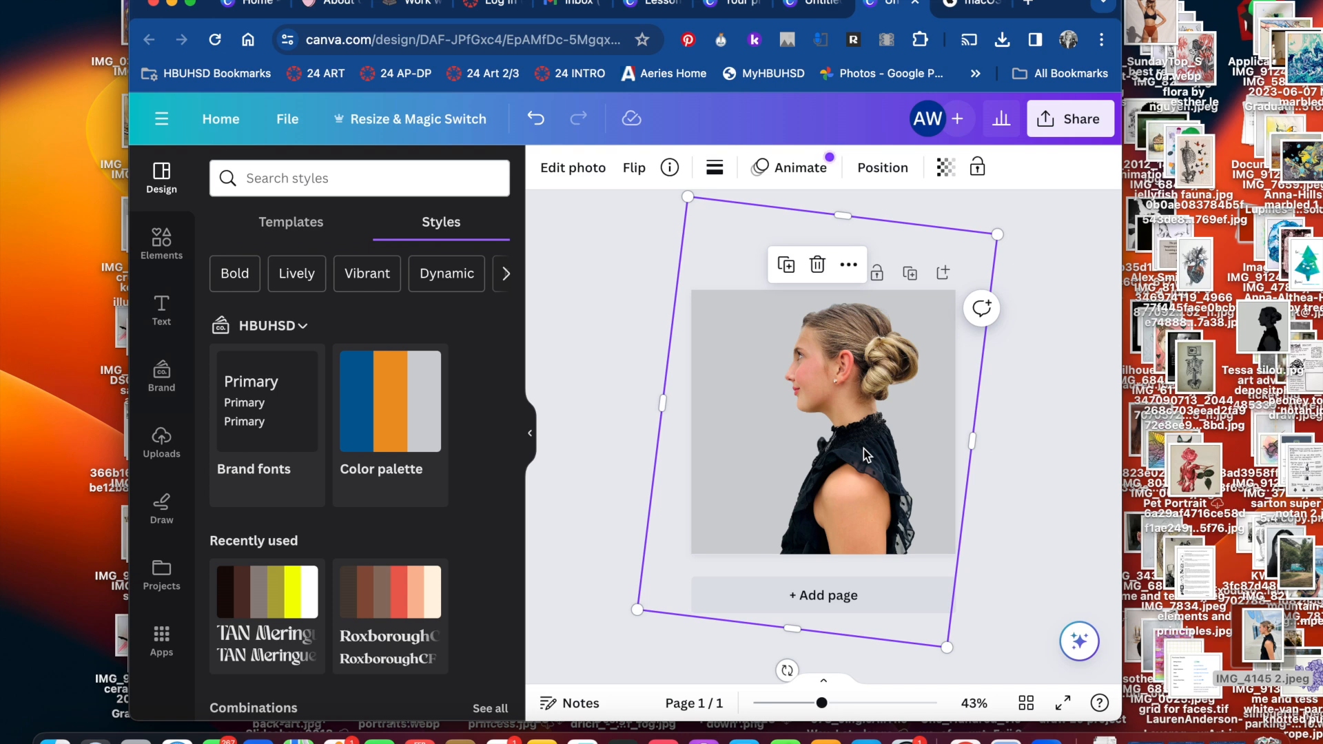
# Look through the photo's adjustment options and the available Duotone colour presets
pyautogui.doubleClick(883, 448)
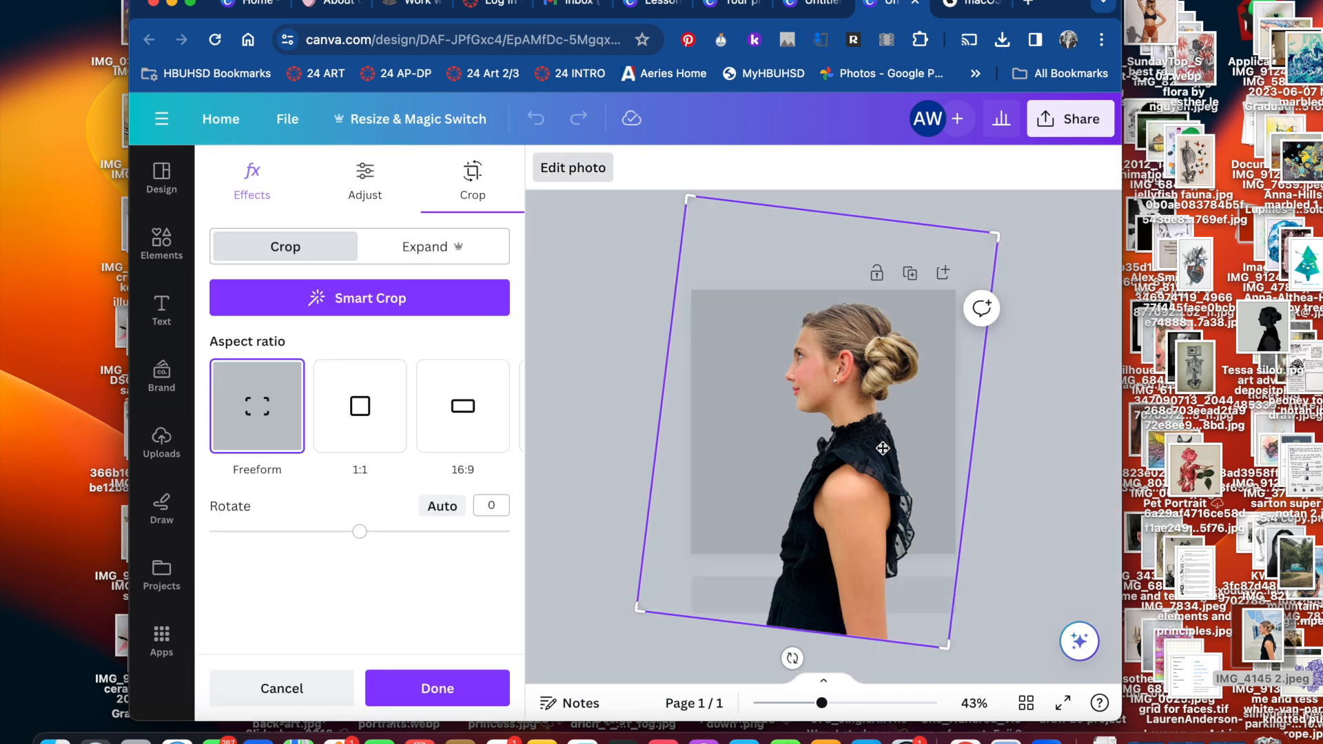
pyautogui.click(365, 178)
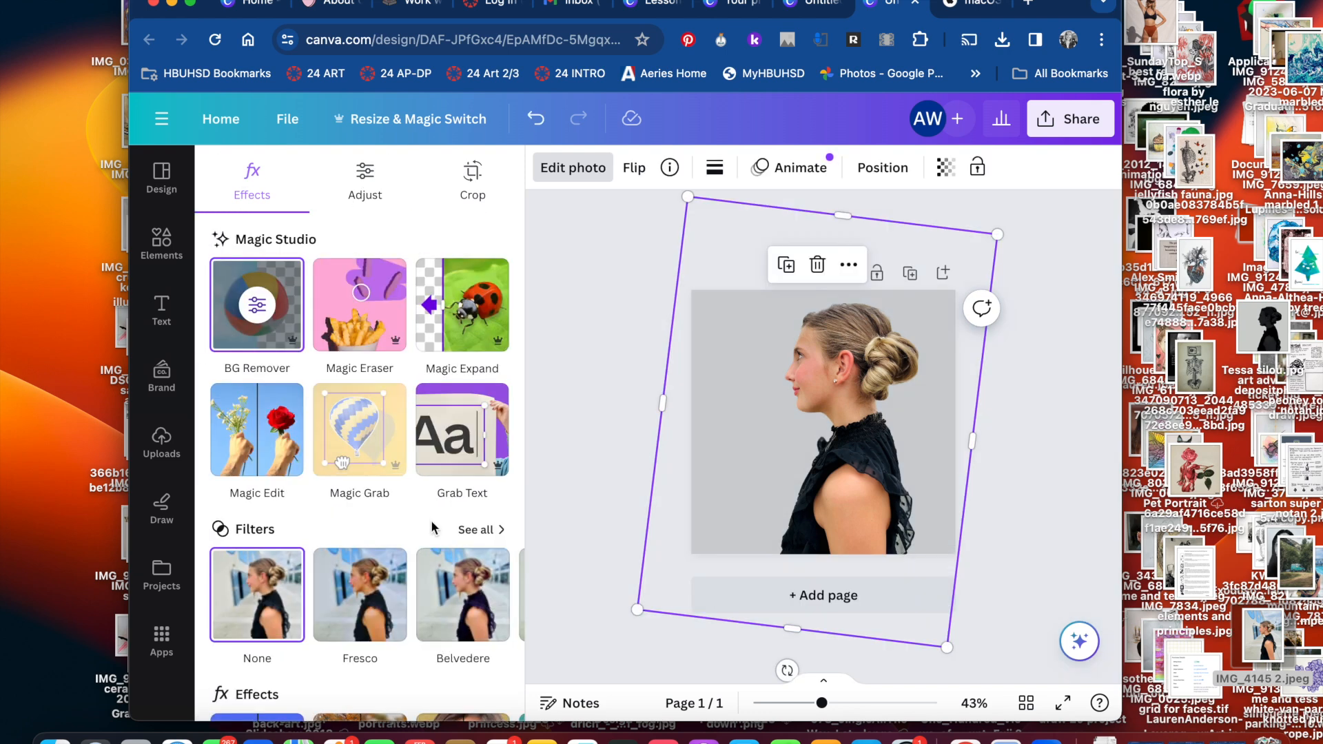
pyautogui.scroll(-5, 436, 529)
pyautogui.hscroll(3, 437, 398)
pyautogui.click(461, 400)
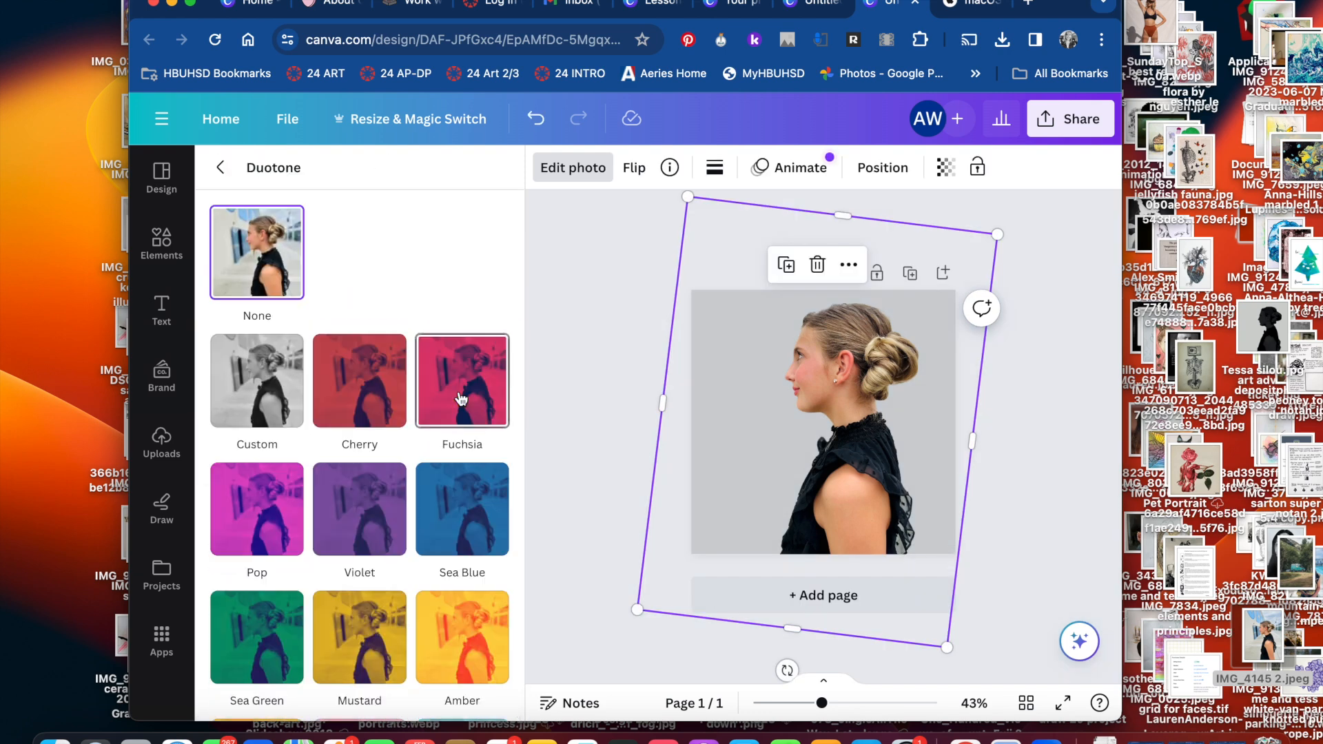
pyautogui.click(220, 167)
pyautogui.doubleClick(883, 448)
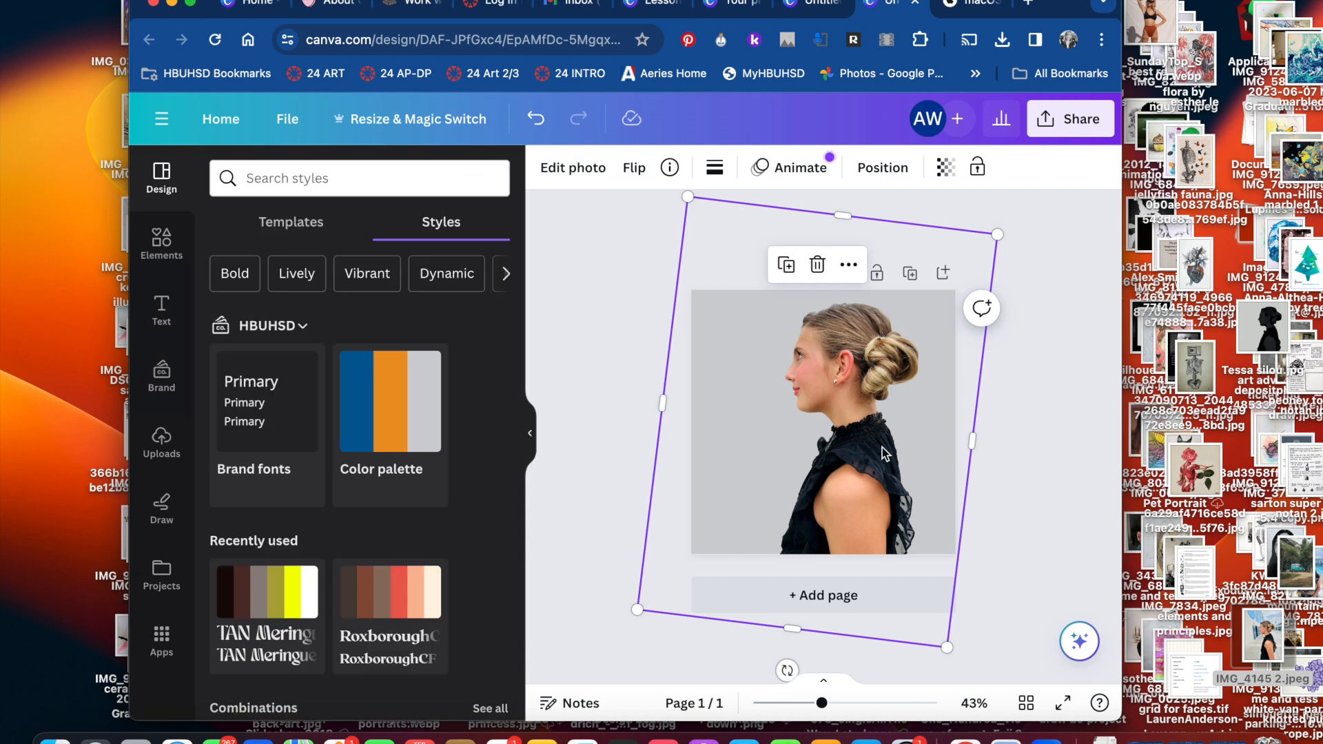
pyautogui.click(365, 180)
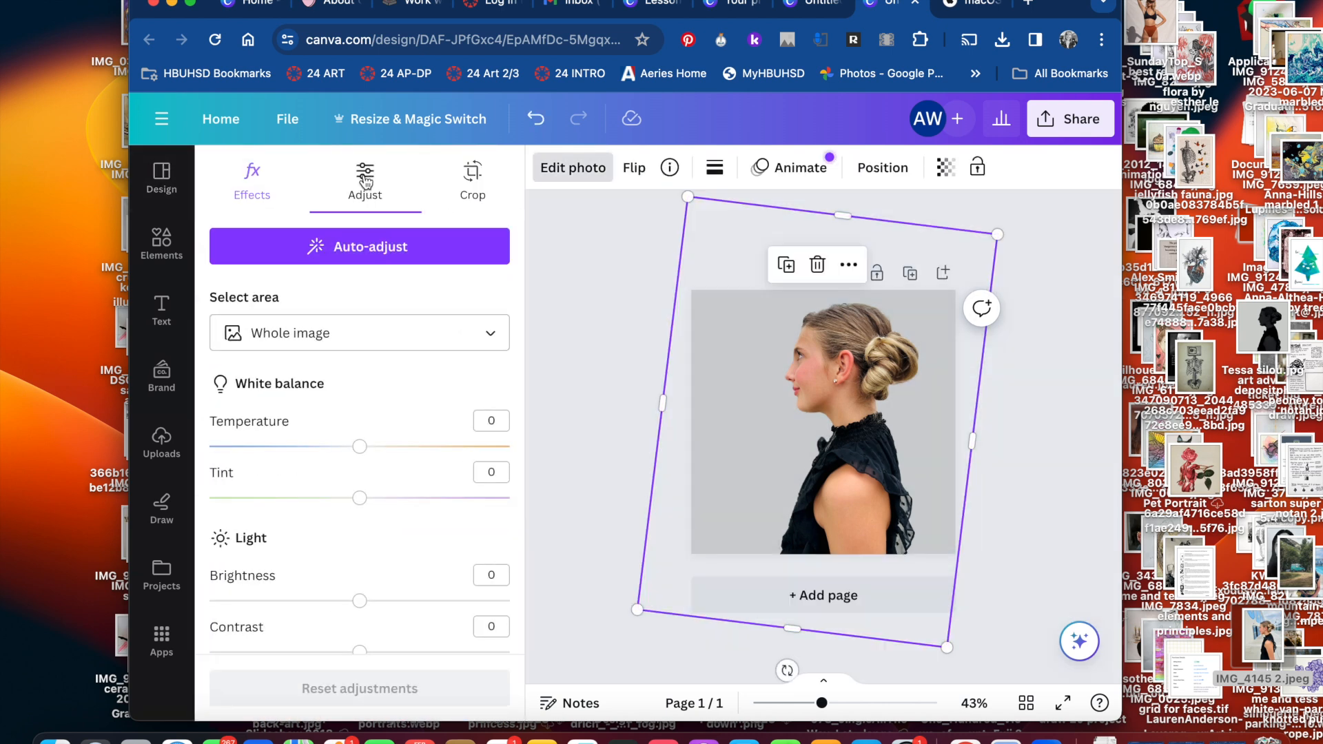
pyautogui.click(245, 181)
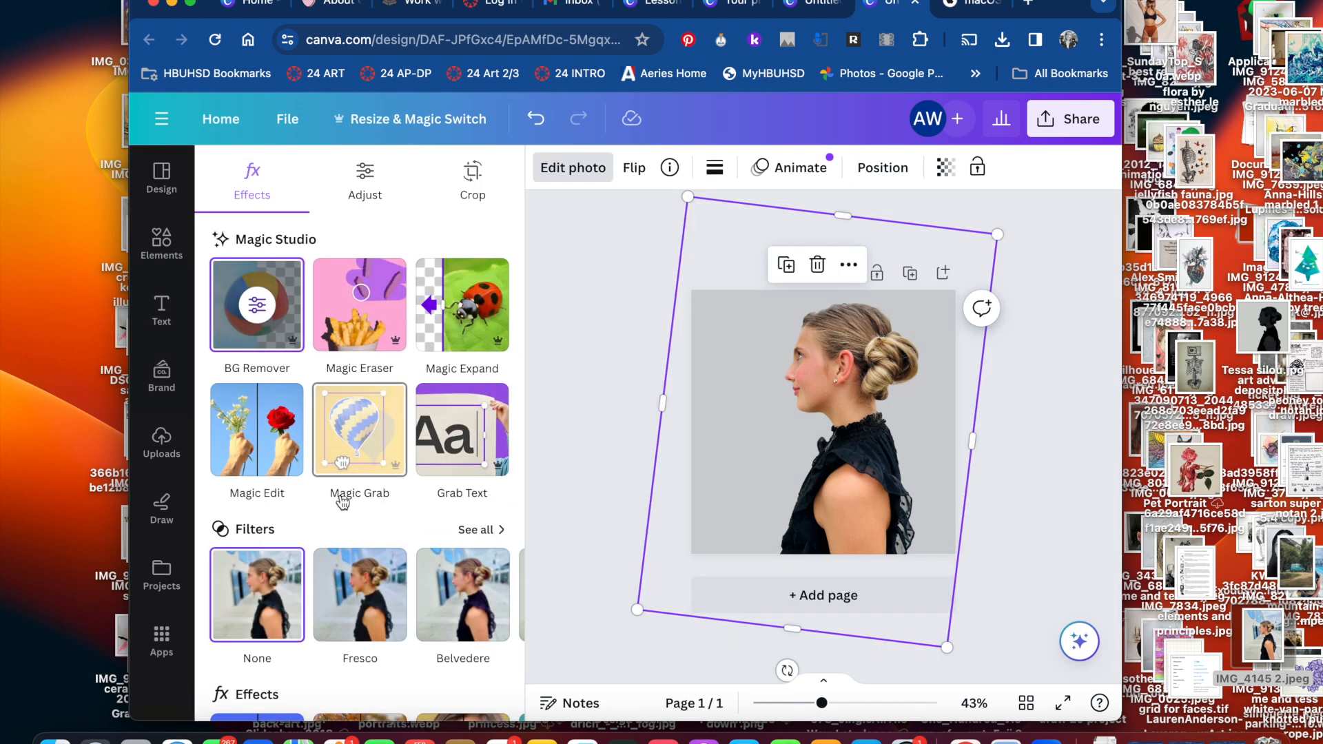
pyautogui.scroll(-6, 431, 523)
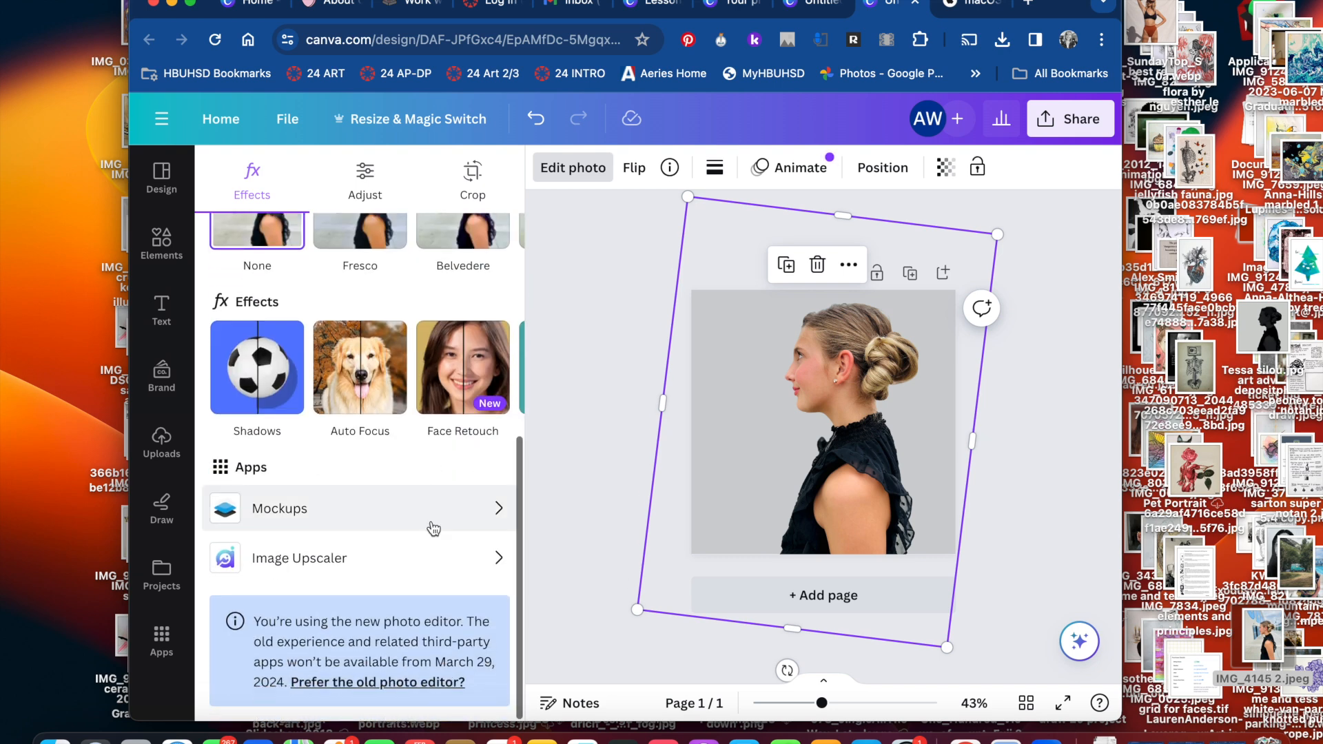
pyautogui.click(495, 368)
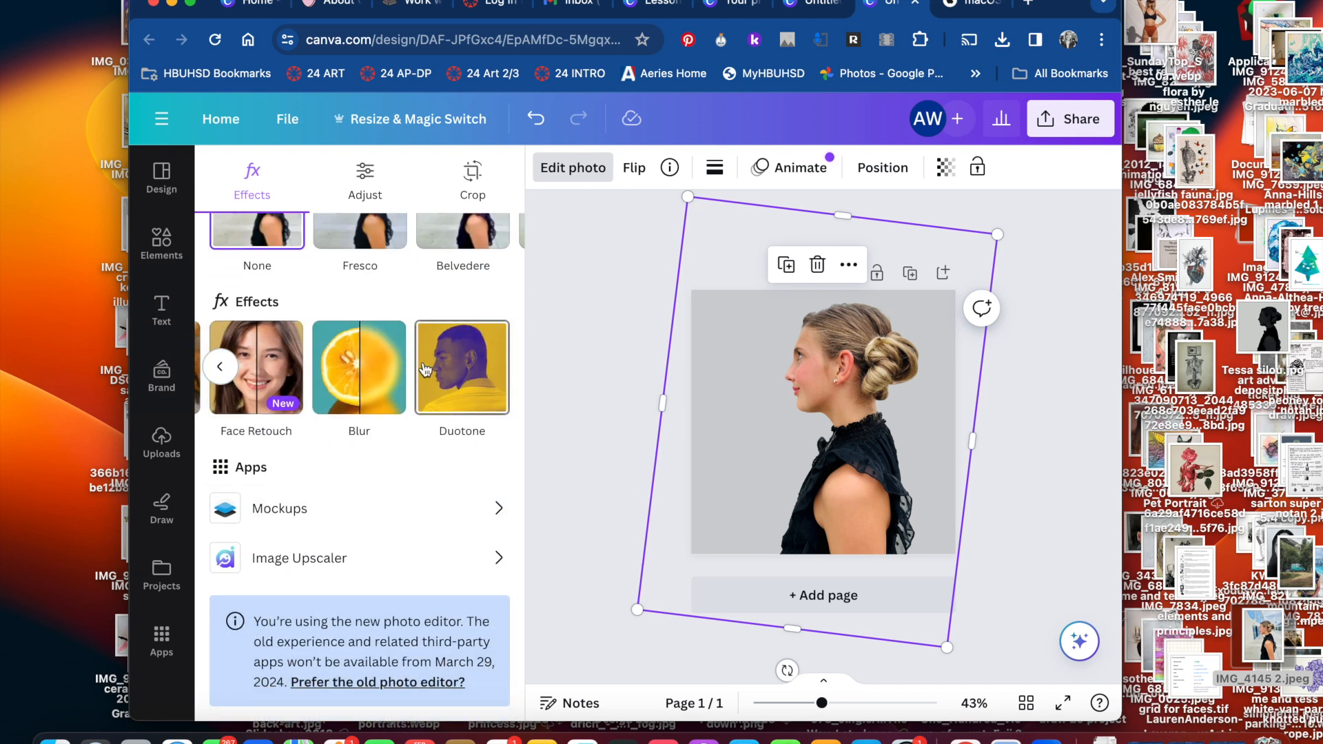
pyautogui.click(461, 399)
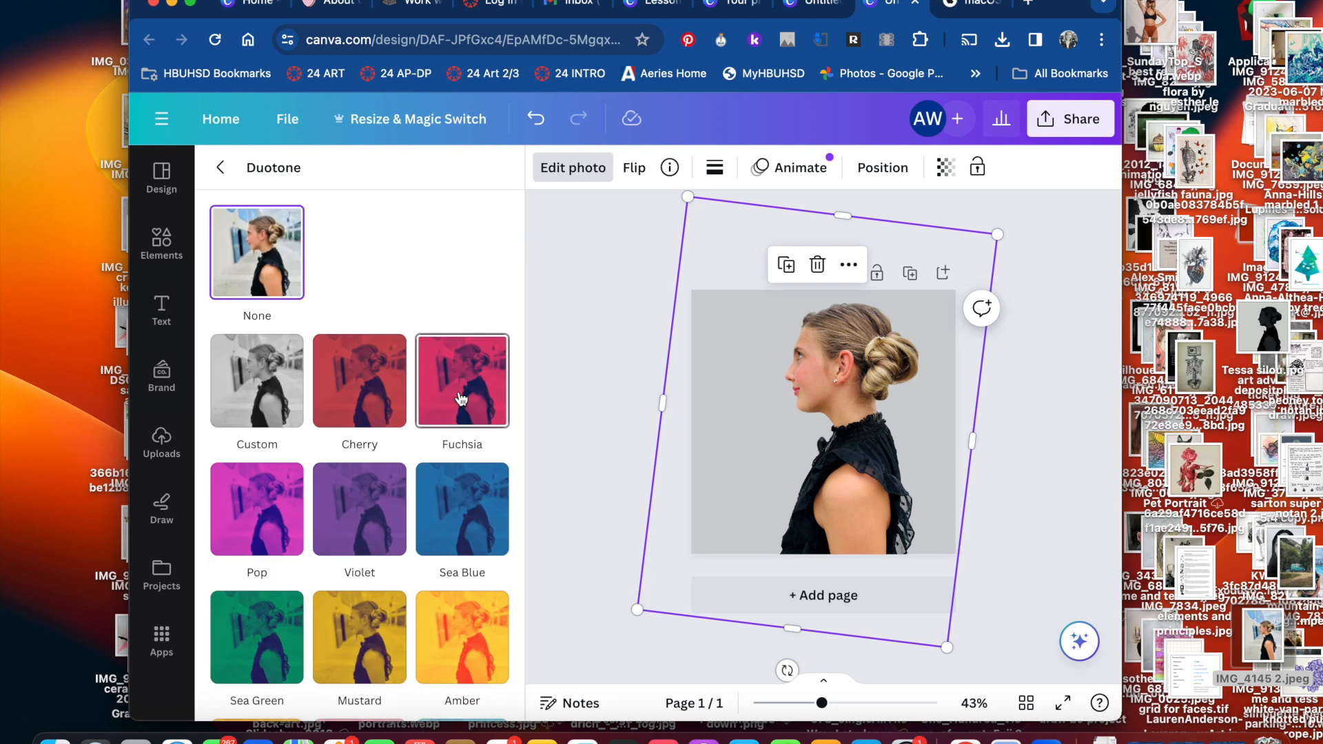
pyautogui.click(222, 171)
pyautogui.scroll(5, 341, 482)
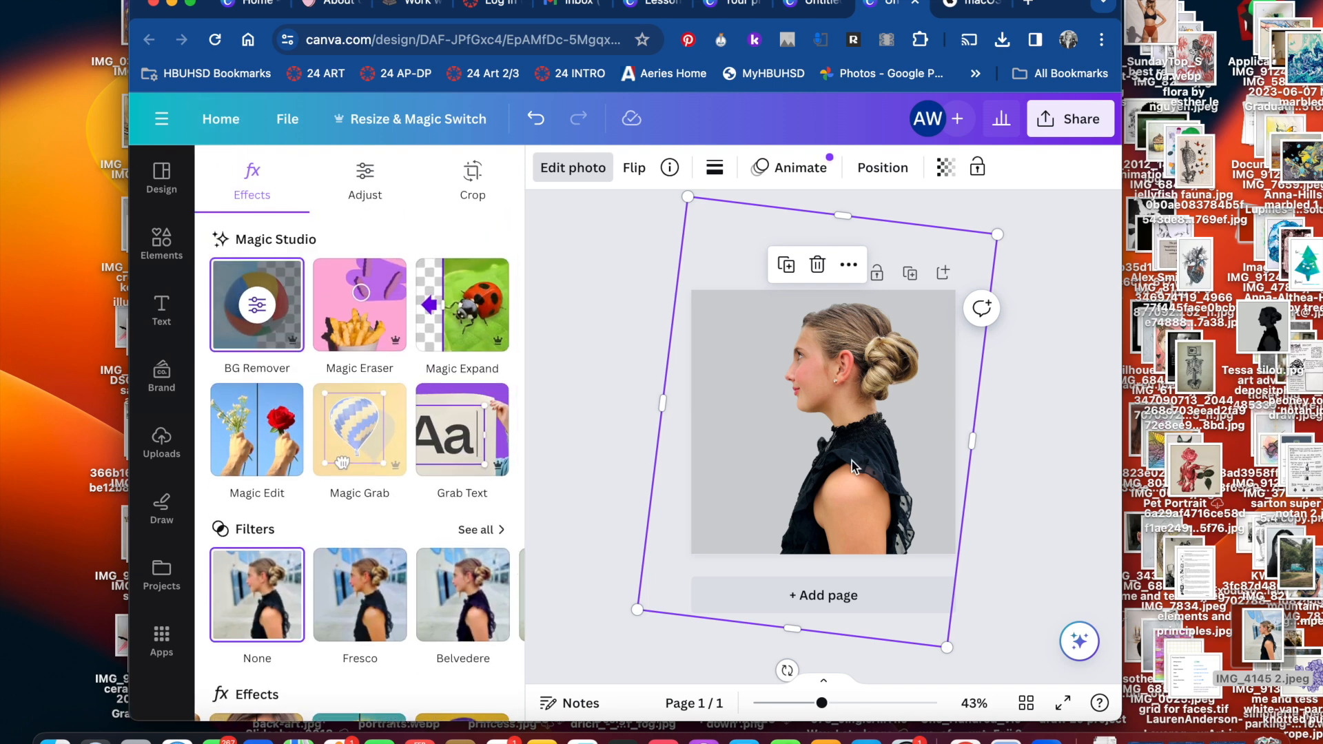
# Adjust the girl photo's light: Brightness 3, Contrast 81, Highlights 22 and Shadows -91
pyautogui.click(365, 180)
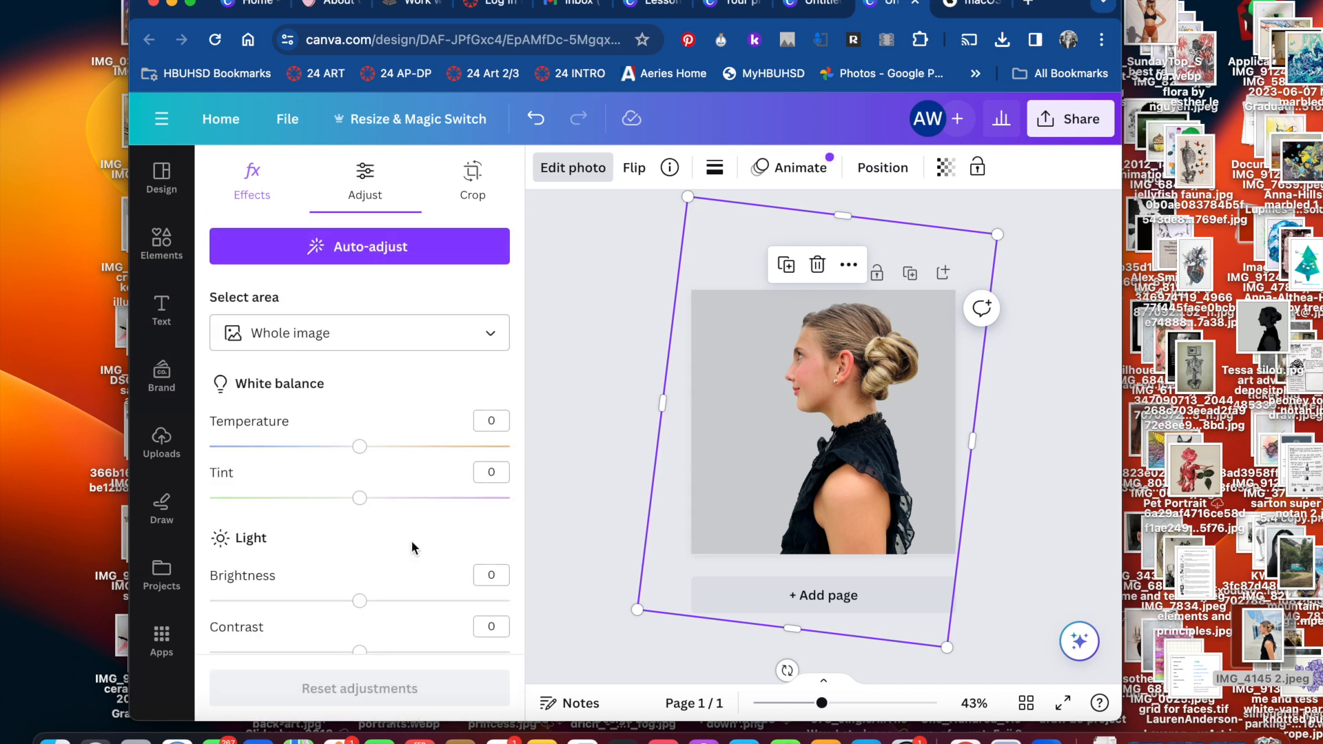
pyautogui.scroll(-3, 385, 510)
pyautogui.moveTo(359, 473); pyautogui.dragTo(444, 474)
pyautogui.moveTo(360, 525); pyautogui.dragTo(481, 525)
pyautogui.click(365, 474)
pyautogui.moveTo(361, 576); pyautogui.dragTo(393, 576)
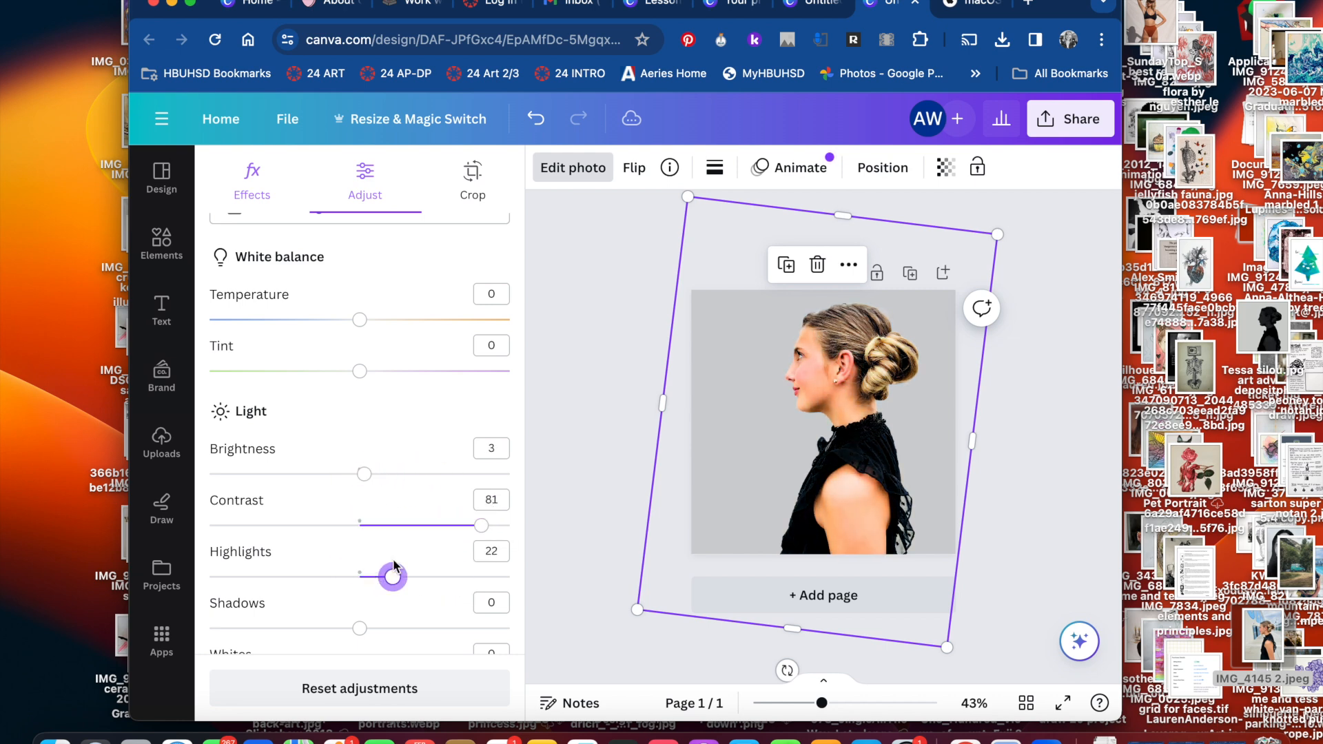
pyautogui.moveTo(359, 628); pyautogui.dragTo(224, 604)
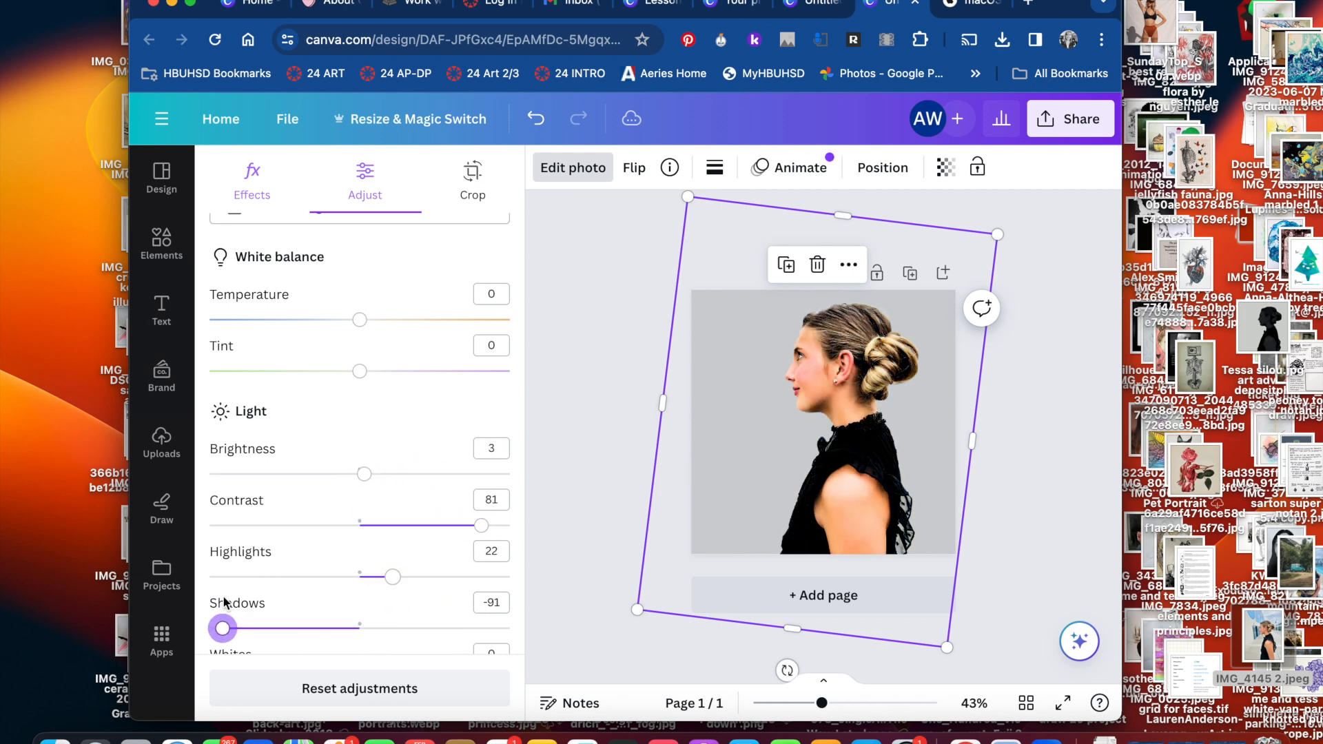
# Raise the photo's Whites slightly and its Blacks almost to the maximum, and lower Vibrance to -21
pyautogui.scroll(-3, 423, 540)
pyautogui.moveTo(360, 456)
pyautogui.mouseDown()
pyautogui.moveTo(407, 453)
pyautogui.moveTo(363, 456)
pyautogui.mouseUp()
pyautogui.moveTo(360, 508); pyautogui.dragTo(505, 507)
pyautogui.moveTo(359, 611); pyautogui.dragTo(328, 609)
pyautogui.scroll(-5, 326, 432)
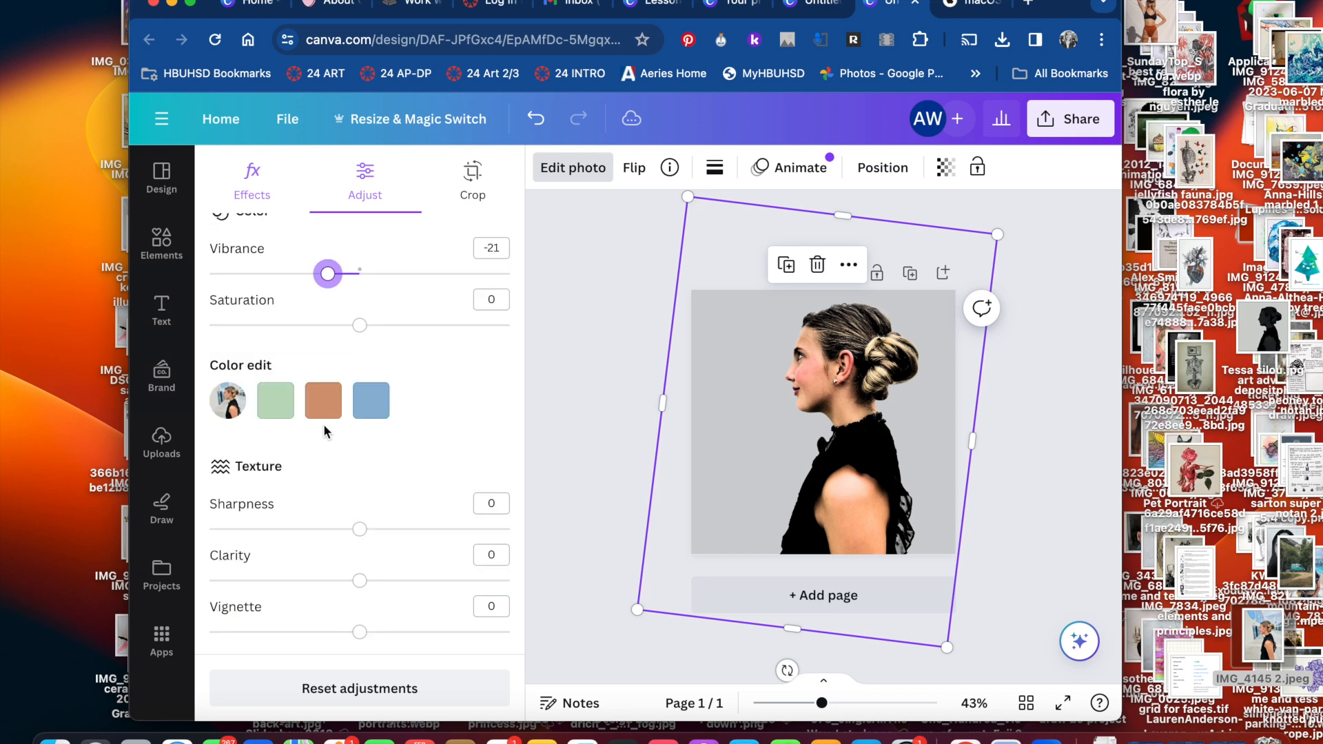
pyautogui.scroll(10, 324, 427)
# Apply the Sea Blue Duotone effect to the girl photo
pyautogui.click(250, 177)
pyautogui.scroll(-5, 506, 537)
pyautogui.hscroll(3, 482, 406)
pyautogui.click(463, 405)
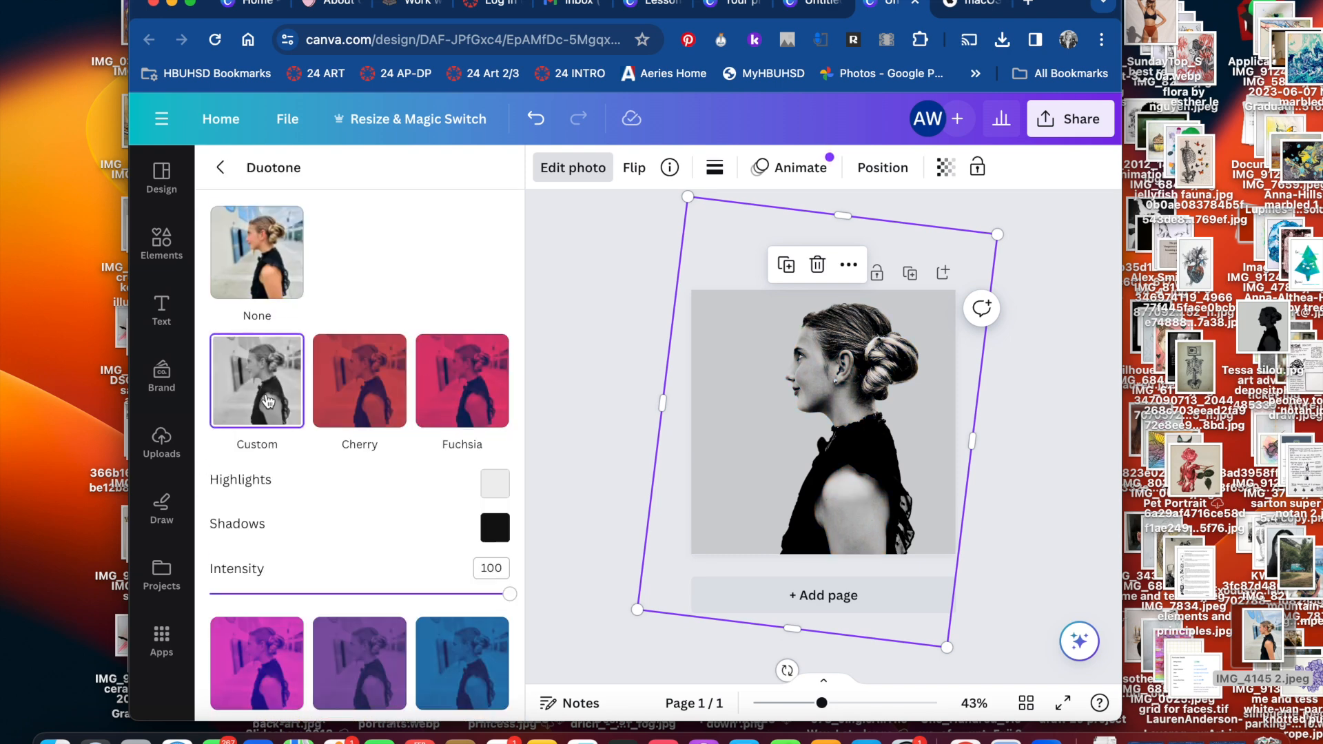
pyautogui.scroll(-10, 441, 512)
pyautogui.scroll(8, 312, 443)
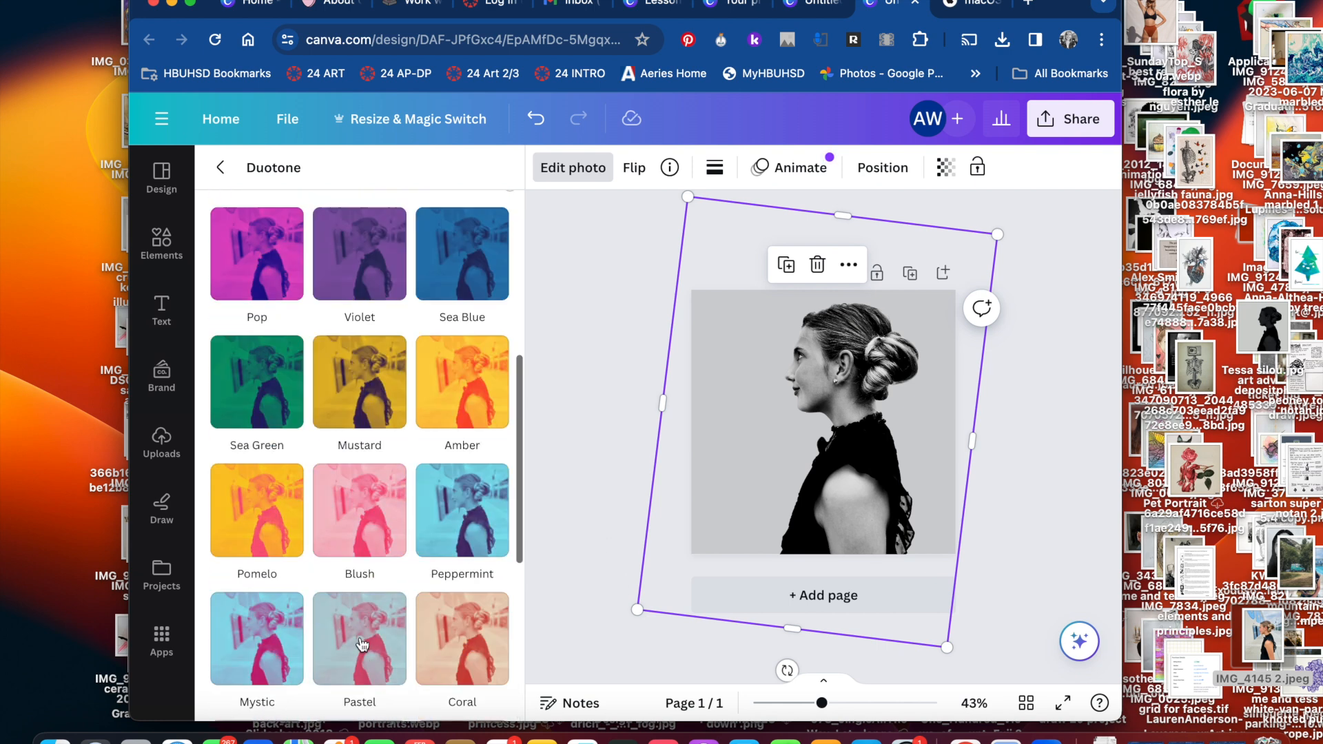
pyautogui.click(314, 444)
pyautogui.click(477, 324)
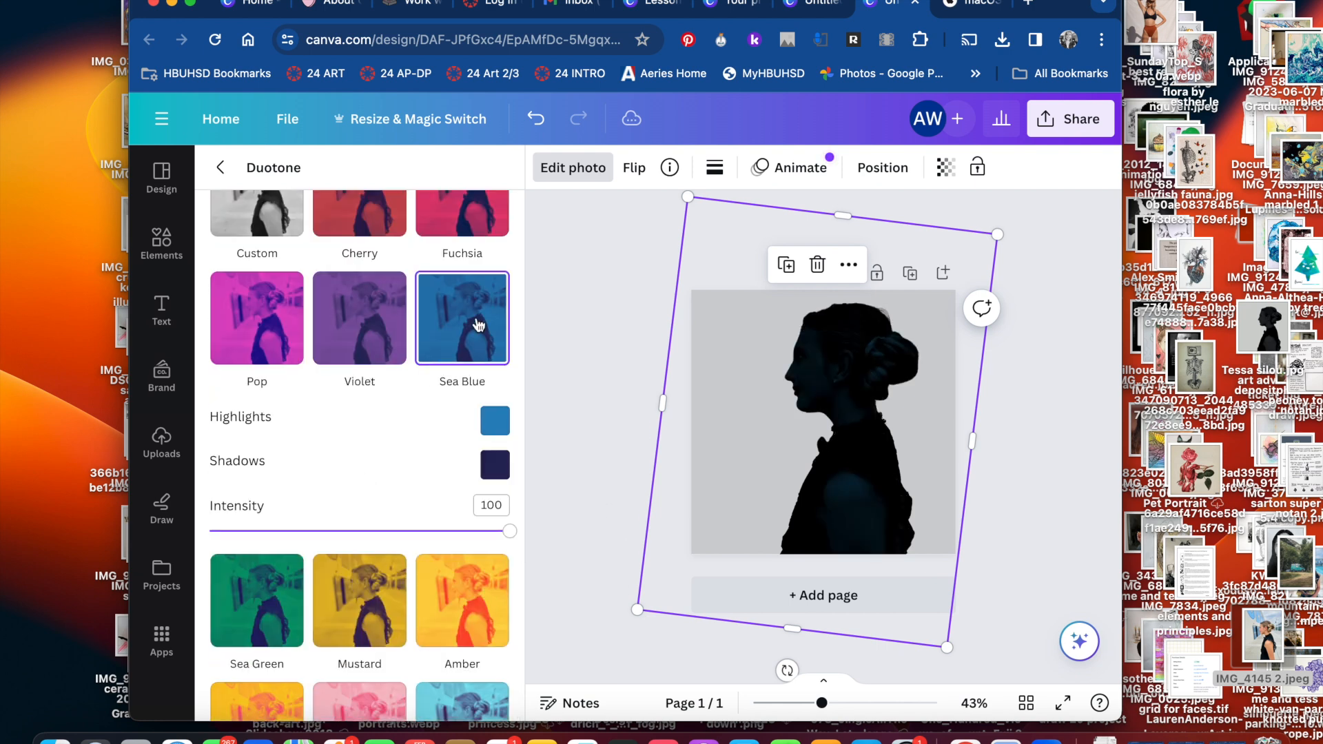
# Change the duotone's shadows colour to black #000000 and its highlights to a muted grey-blue
pyautogui.click(501, 469)
pyautogui.moveTo(654, 572); pyautogui.dragTo(443, 624)
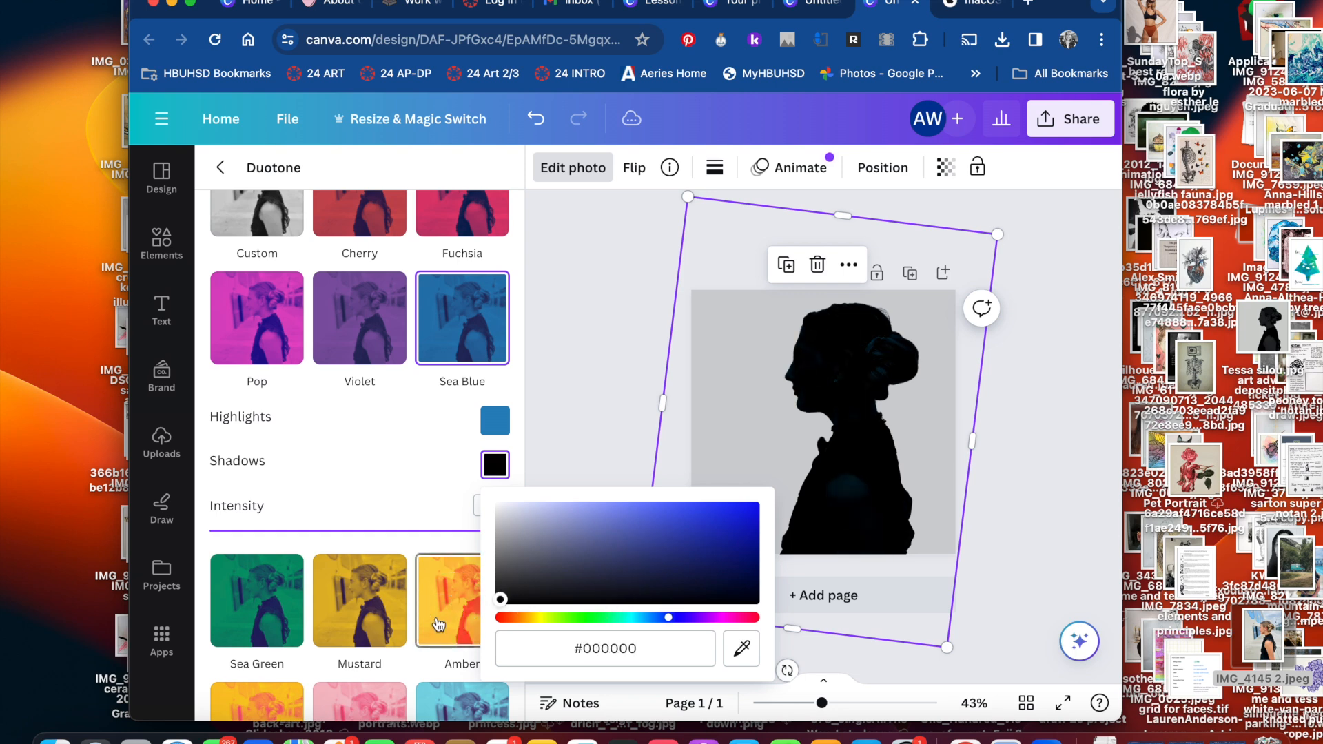
pyautogui.click(496, 421)
pyautogui.moveTo(704, 483); pyautogui.dragTo(592, 478)
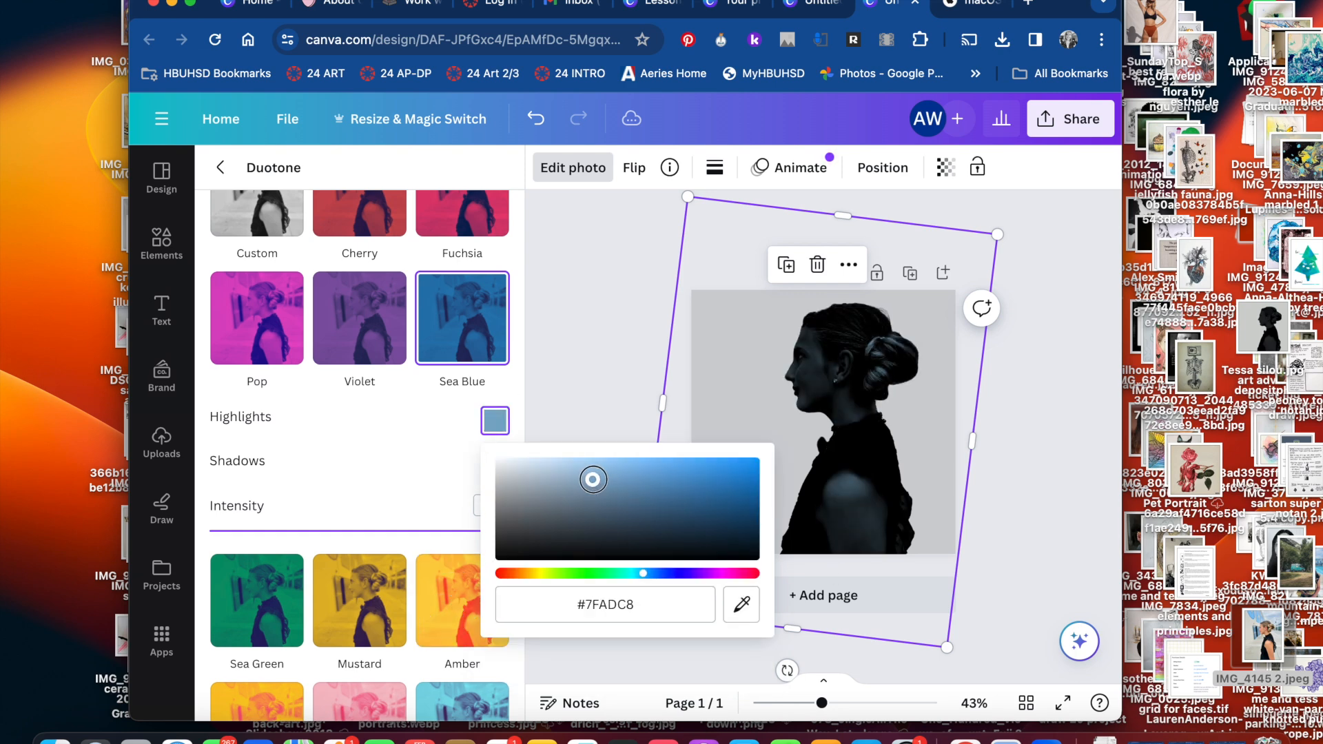
pyautogui.moveTo(592, 346); pyautogui.dragTo(536, 362)
pyautogui.click(402, 343)
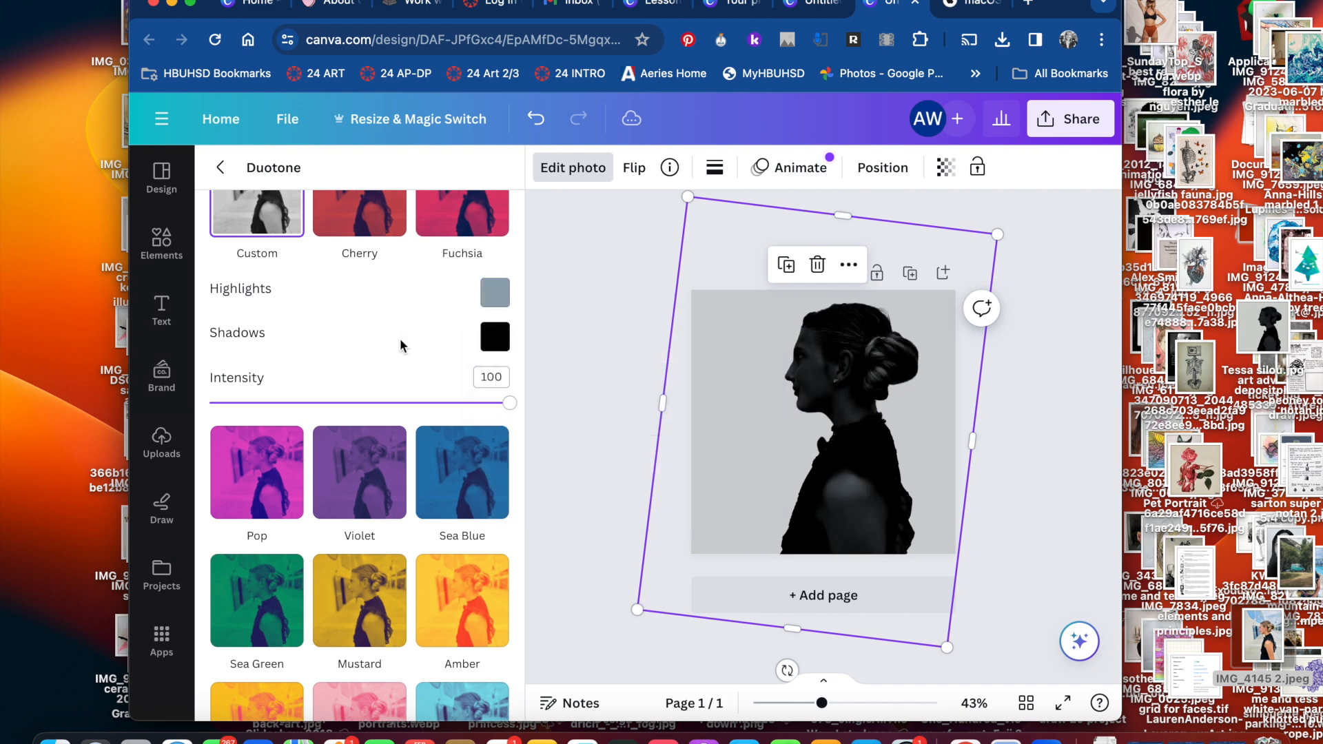
# Refine the duotone's highlights colour to a more saturated medium blue
pyautogui.moveTo(822, 704); pyautogui.dragTo(846, 646)
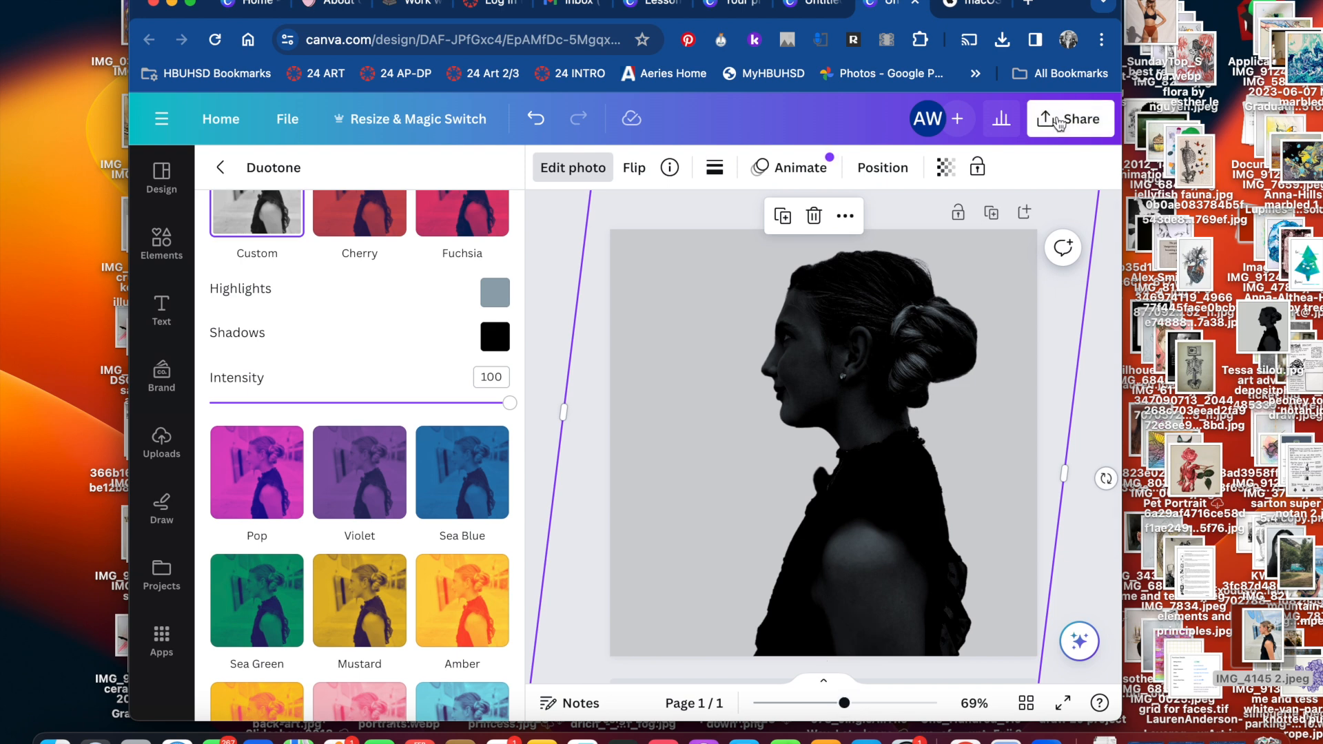
pyautogui.moveTo(844, 703)
pyautogui.mouseDown()
pyautogui.moveTo(924, 700)
pyautogui.moveTo(857, 682)
pyautogui.mouseUp()
pyautogui.click(494, 292)
pyautogui.moveTo(538, 360)
pyautogui.mouseDown()
pyautogui.moveTo(542, 398)
pyautogui.moveTo(552, 360)
pyautogui.moveTo(555, 378)
pyautogui.mouseUp()
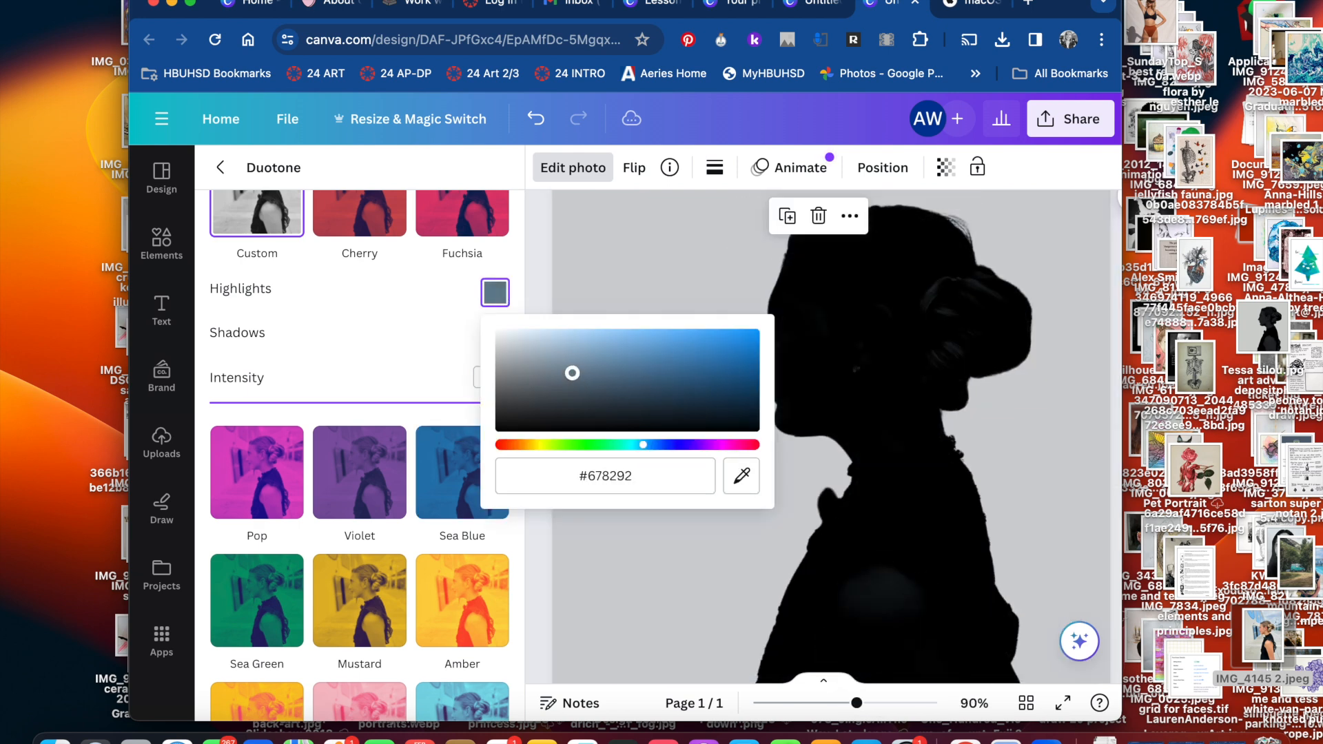
pyautogui.click(846, 438)
pyautogui.click(495, 292)
pyautogui.moveTo(572, 373); pyautogui.dragTo(622, 356)
pyautogui.click(593, 530)
# Inspect the silhouette's edges up close along the nose, lips, chin and neck
pyautogui.moveTo(856, 702); pyautogui.dragTo(937, 703)
pyautogui.moveTo(844, 515); pyautogui.dragTo(959, 663)
pyautogui.moveTo(841, 419); pyautogui.dragTo(784, 514)
pyautogui.scroll(-5, 745, 346)
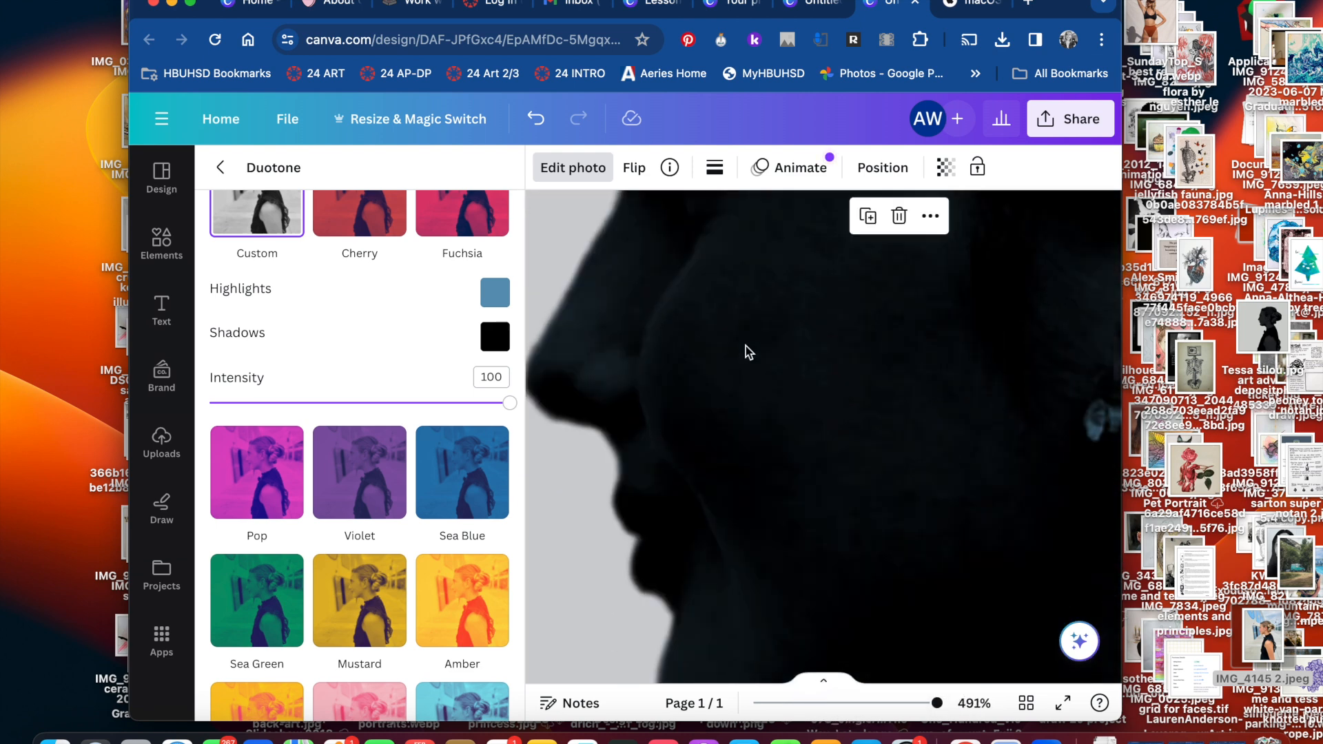
pyautogui.click(1068, 118)
pyautogui.moveTo(929, 702)
pyautogui.mouseDown()
pyautogui.moveTo(821, 703)
pyautogui.moveTo(937, 697)
pyautogui.mouseUp()
pyautogui.moveTo(827, 461); pyautogui.dragTo(958, 678)
pyautogui.moveTo(755, 315); pyautogui.dragTo(787, 514)
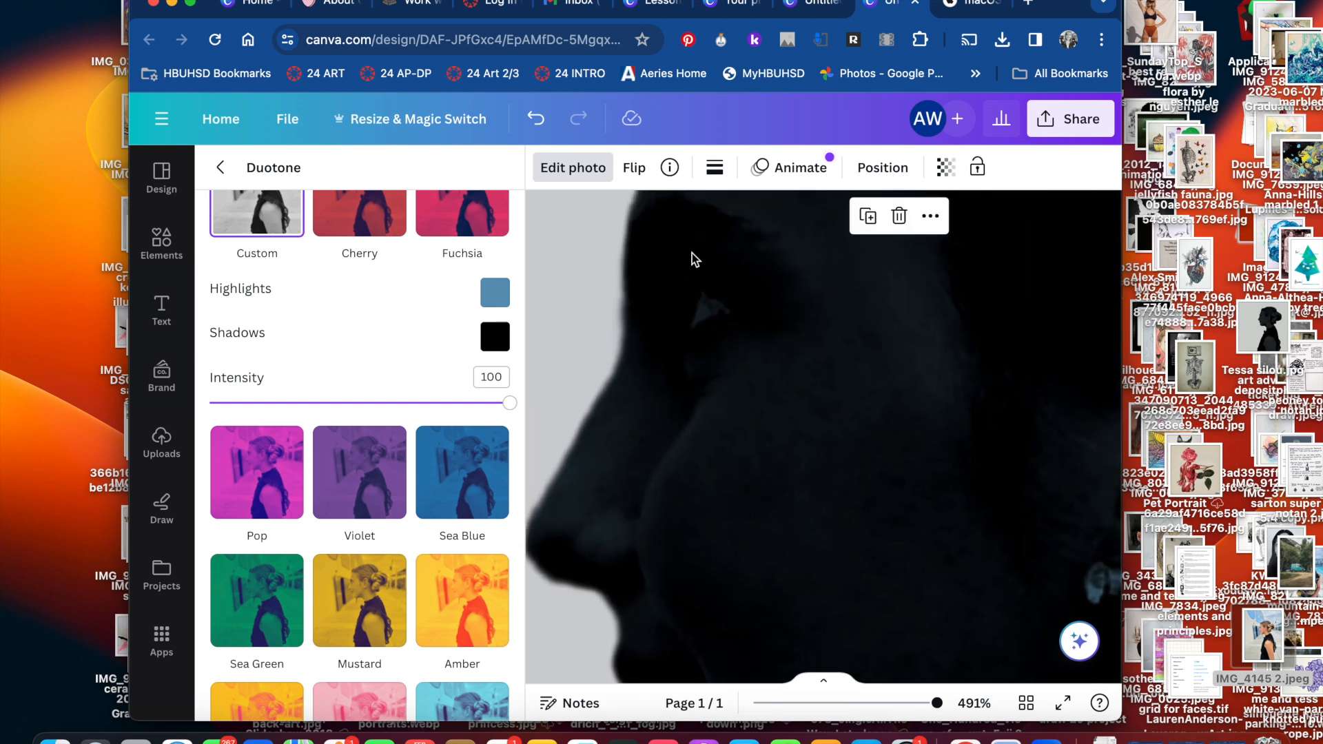
pyautogui.scroll(-5, 745, 346)
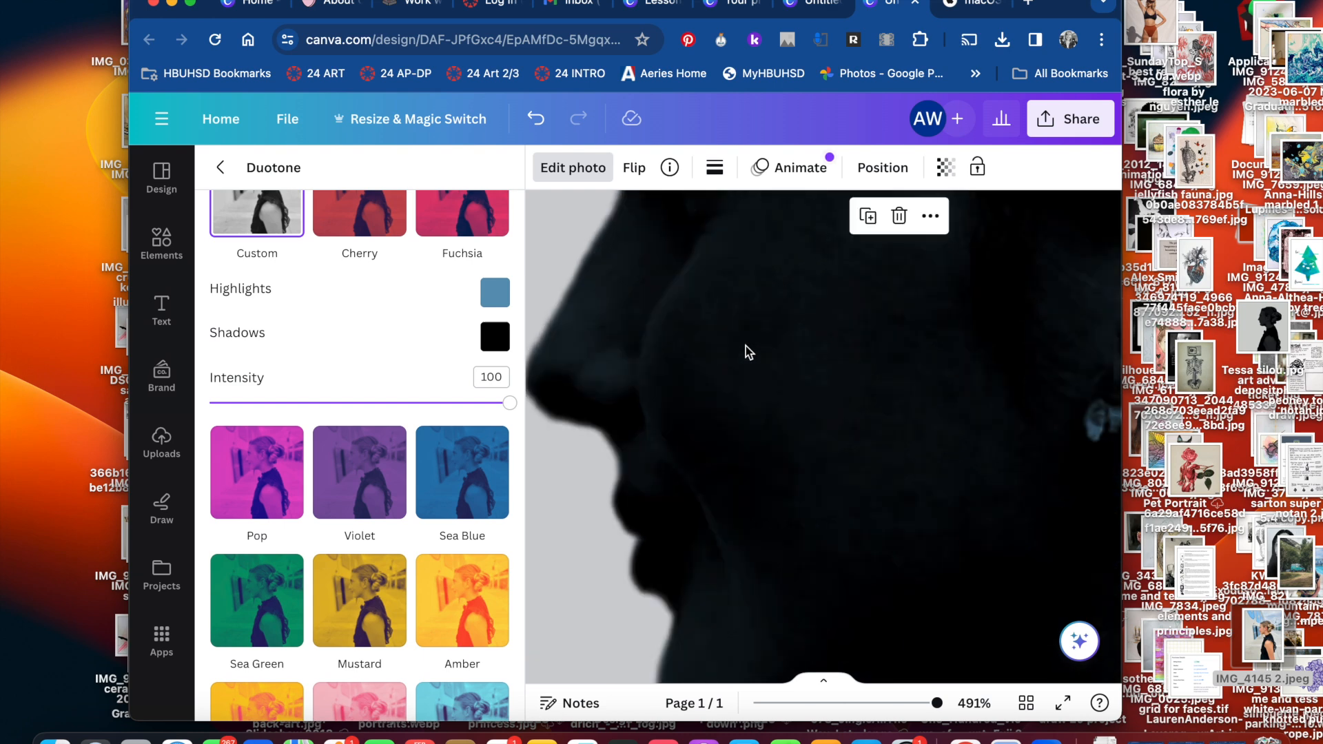
pyautogui.scroll(3, 745, 345)
pyautogui.click(1070, 119)
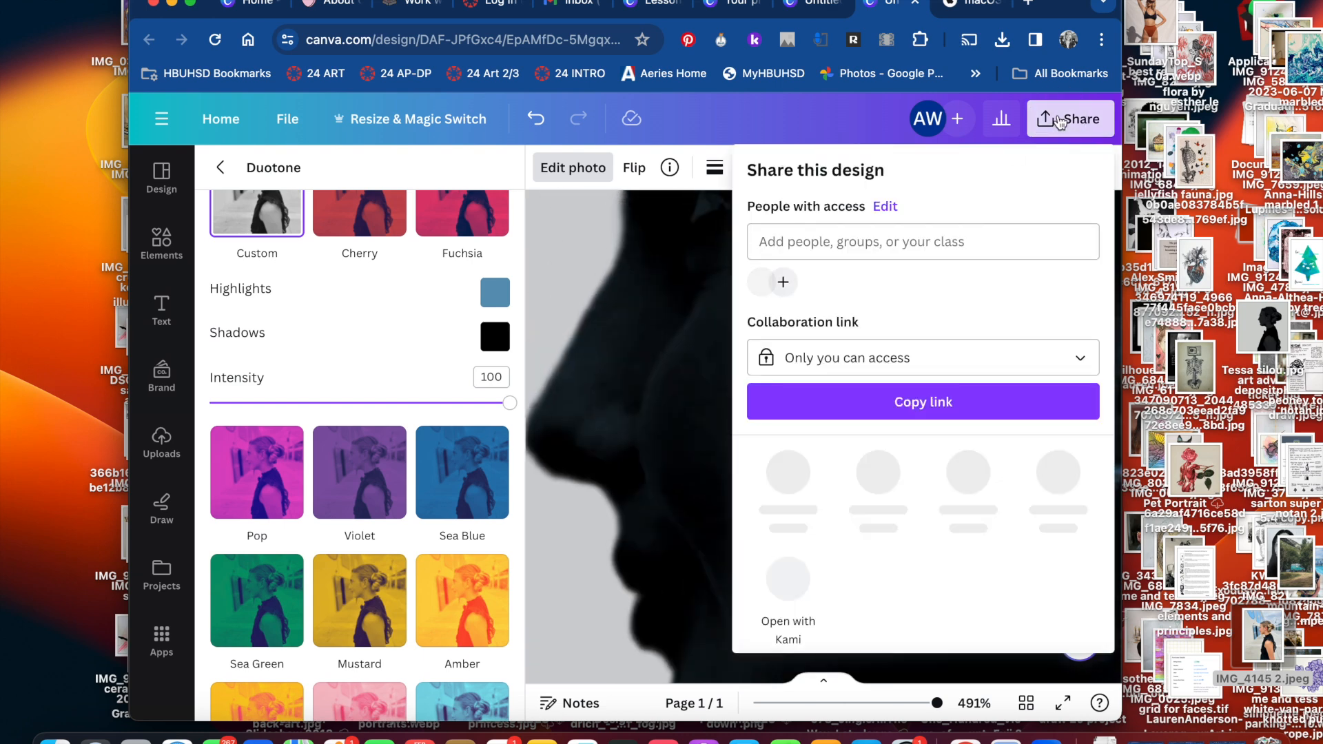
pyautogui.moveTo(929, 702)
pyautogui.mouseDown()
pyautogui.moveTo(861, 703)
pyautogui.moveTo(934, 702)
pyautogui.mouseUp()
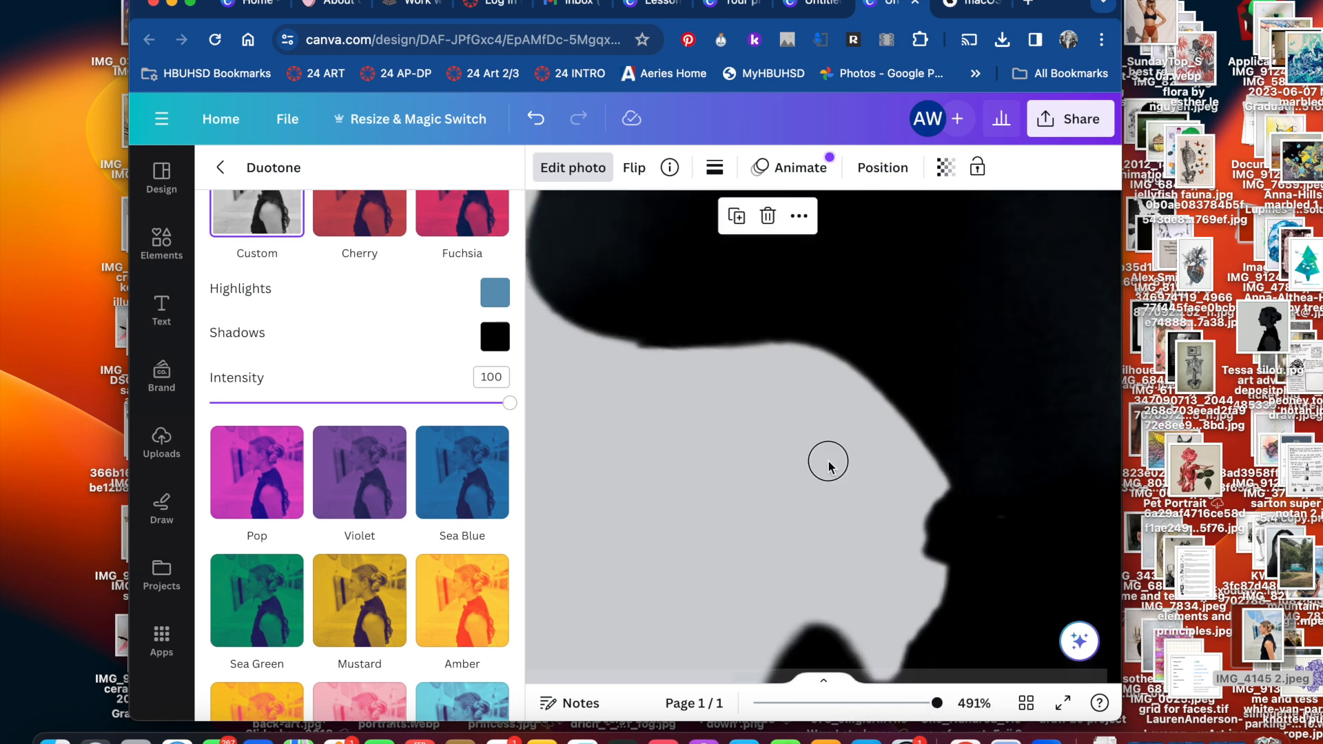
pyautogui.scroll(3, 827, 457)
pyautogui.scroll(5, 806, 583)
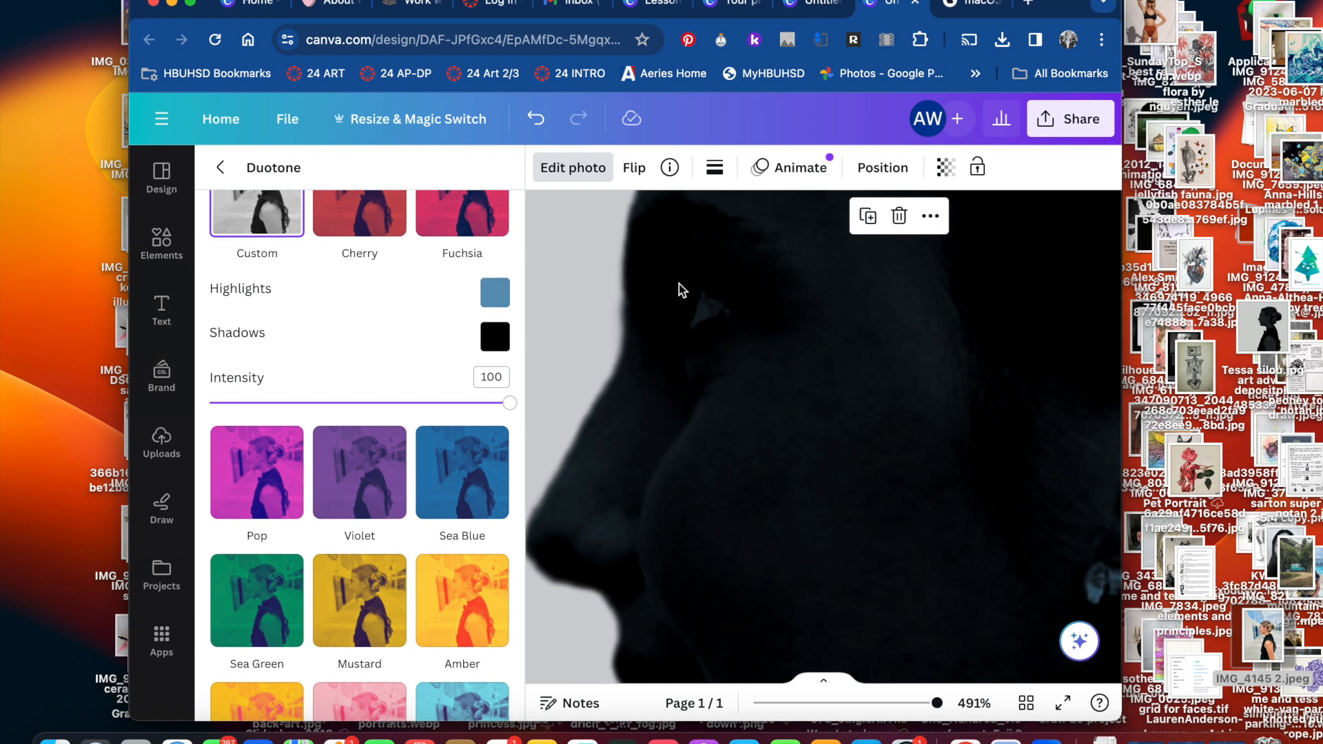
pyautogui.scroll(-5, 745, 348)
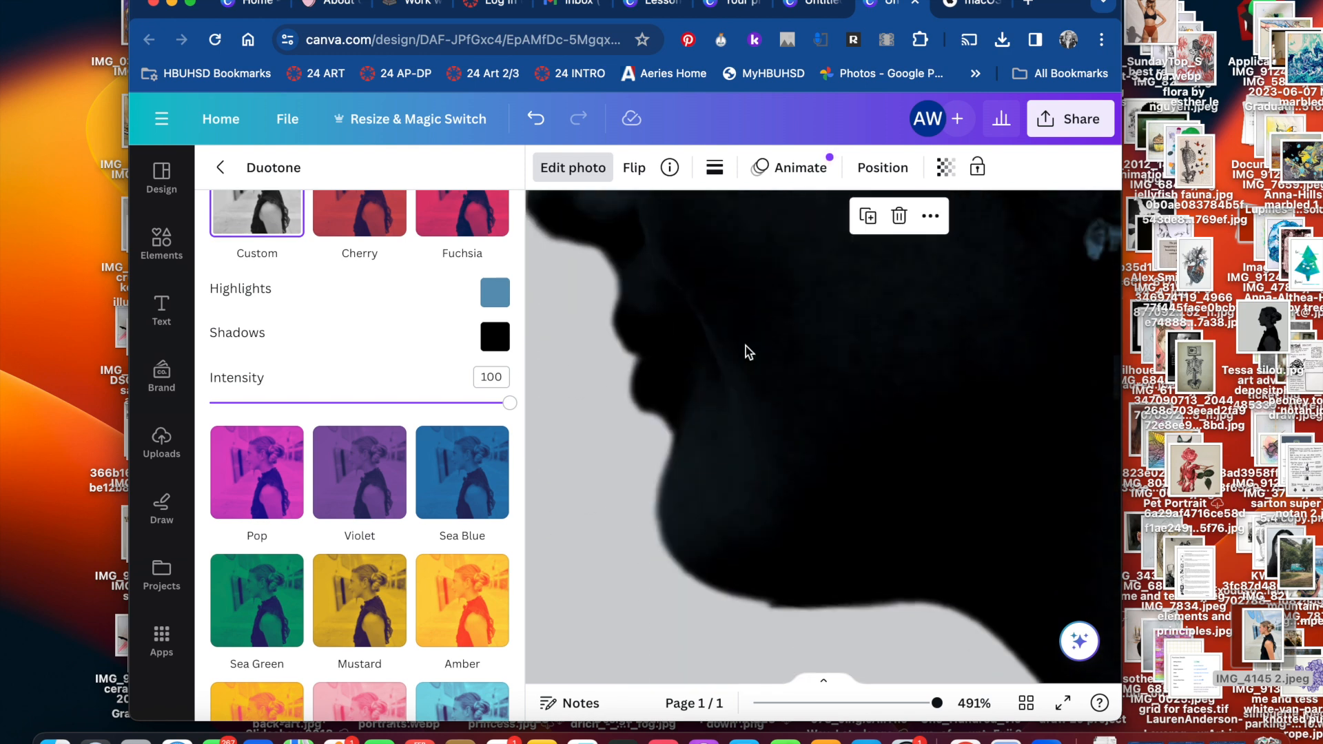
pyautogui.scroll(5, 746, 346)
# Download the silhouette as a JPG at size 1 and save it to the Desktop under the girl's first name plus "silou"
pyautogui.click(1059, 120)
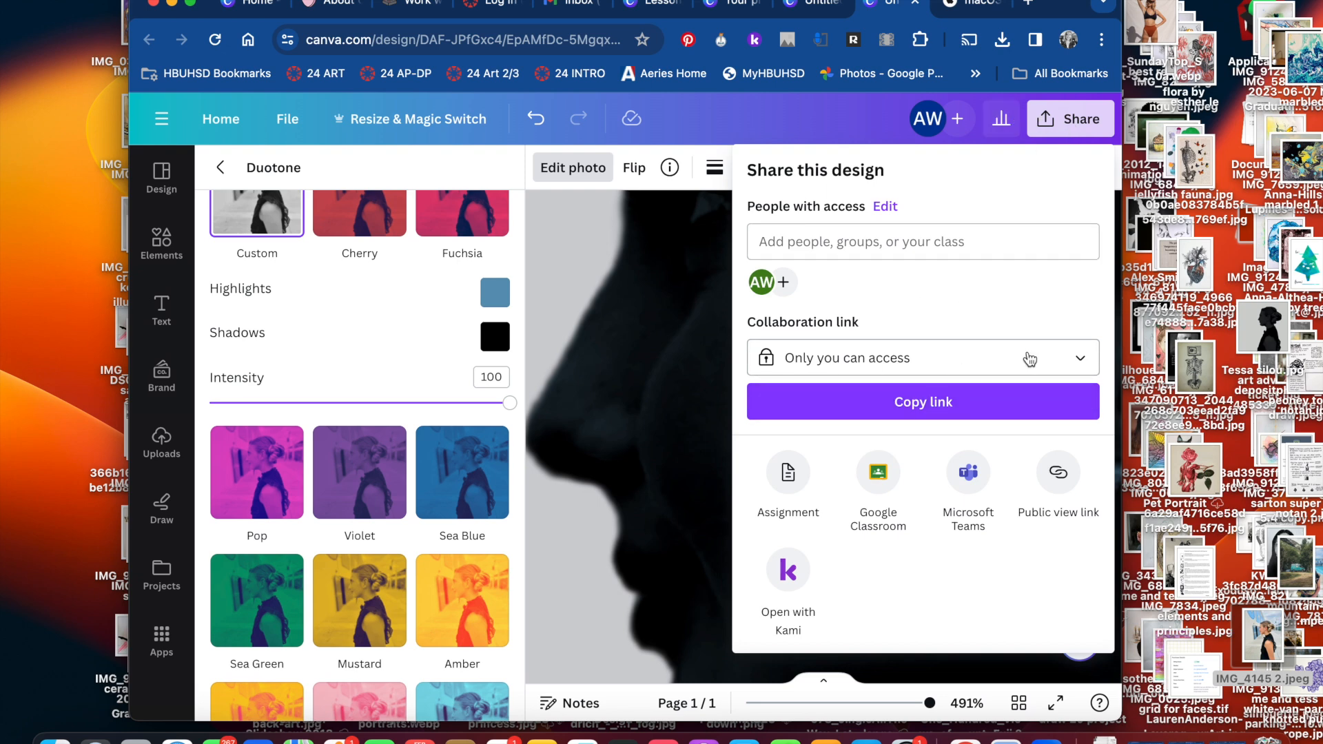
pyautogui.scroll(-3, 945, 357)
pyautogui.click(830, 498)
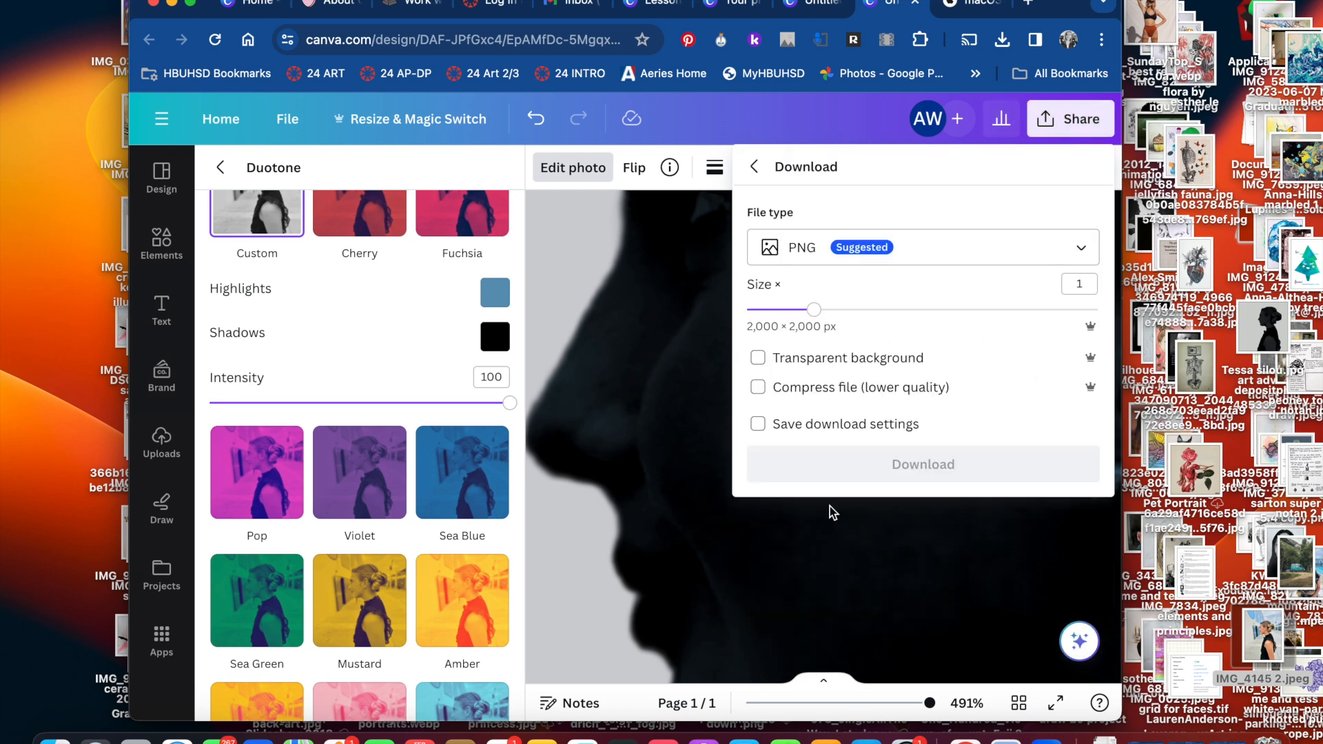
pyautogui.click(899, 252)
pyautogui.click(831, 310)
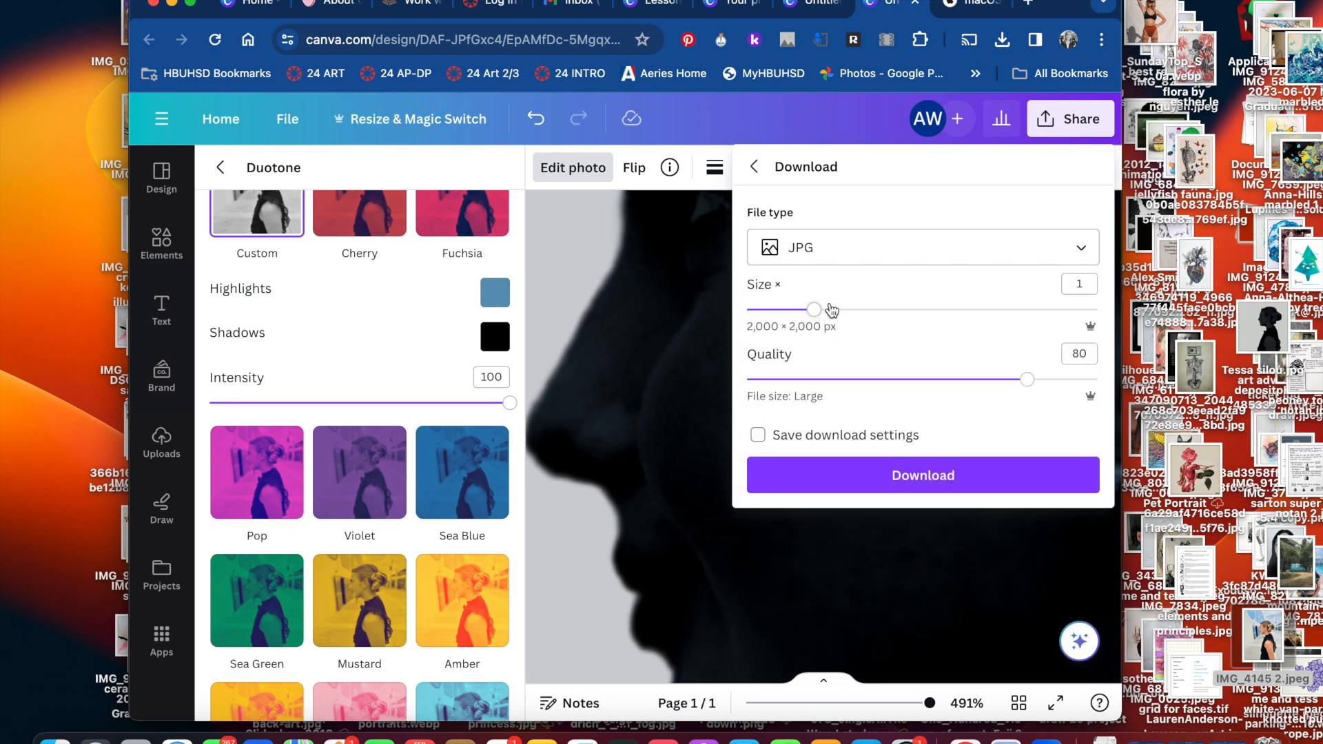
pyautogui.click(901, 481)
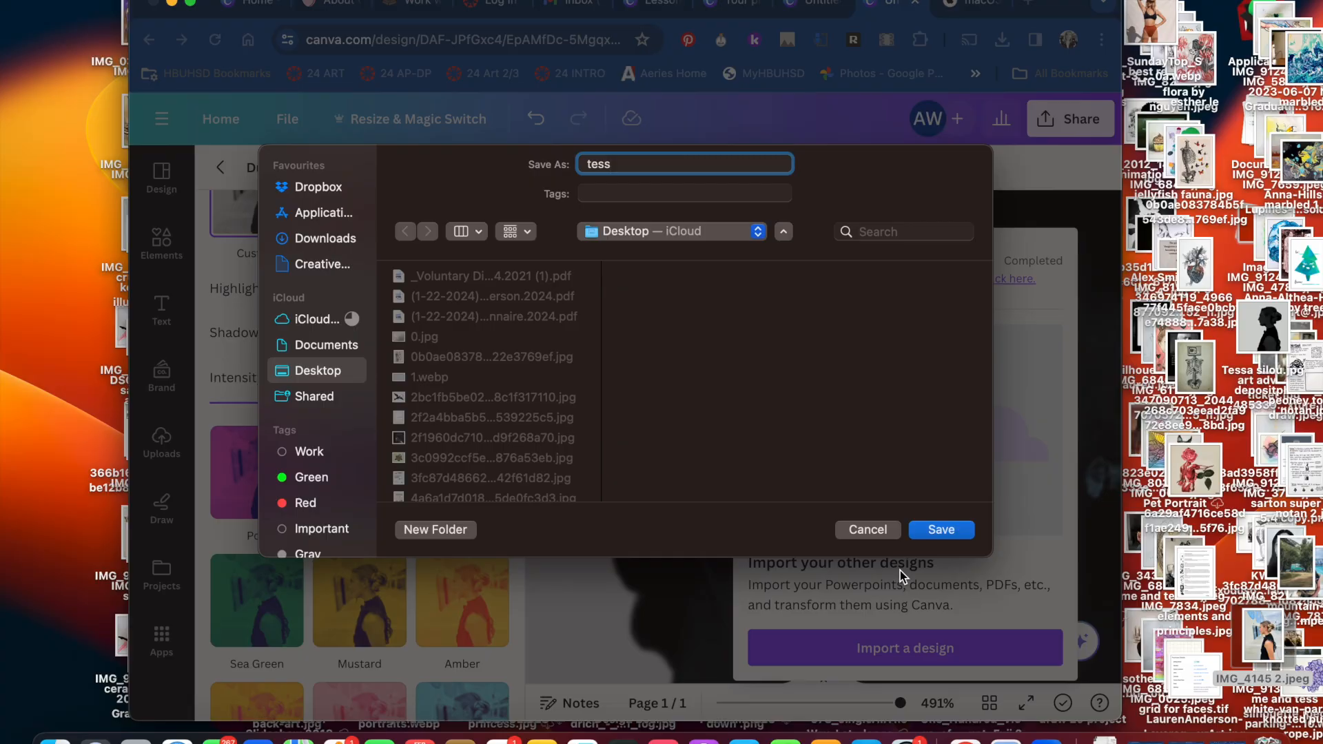
pyautogui.press('Return')
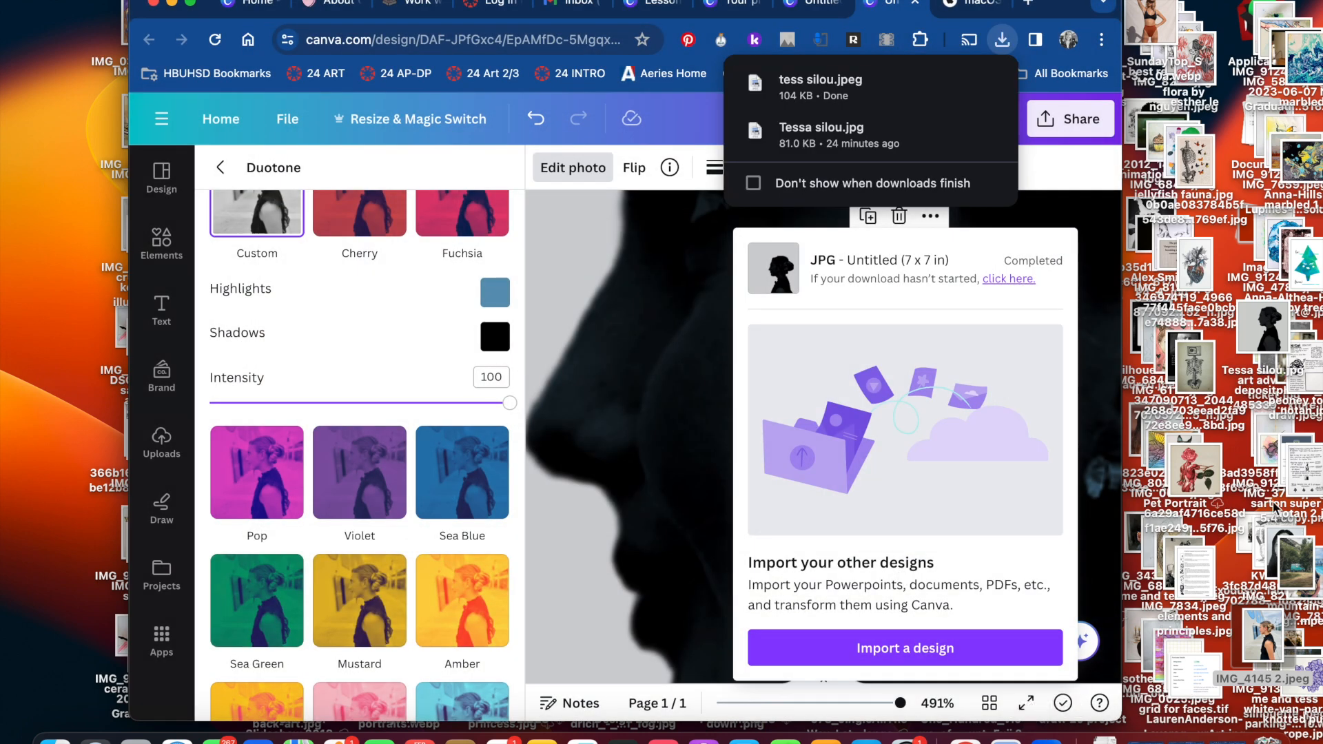
pyautogui.moveTo(1061, 3); pyautogui.dragTo(1039, 7)
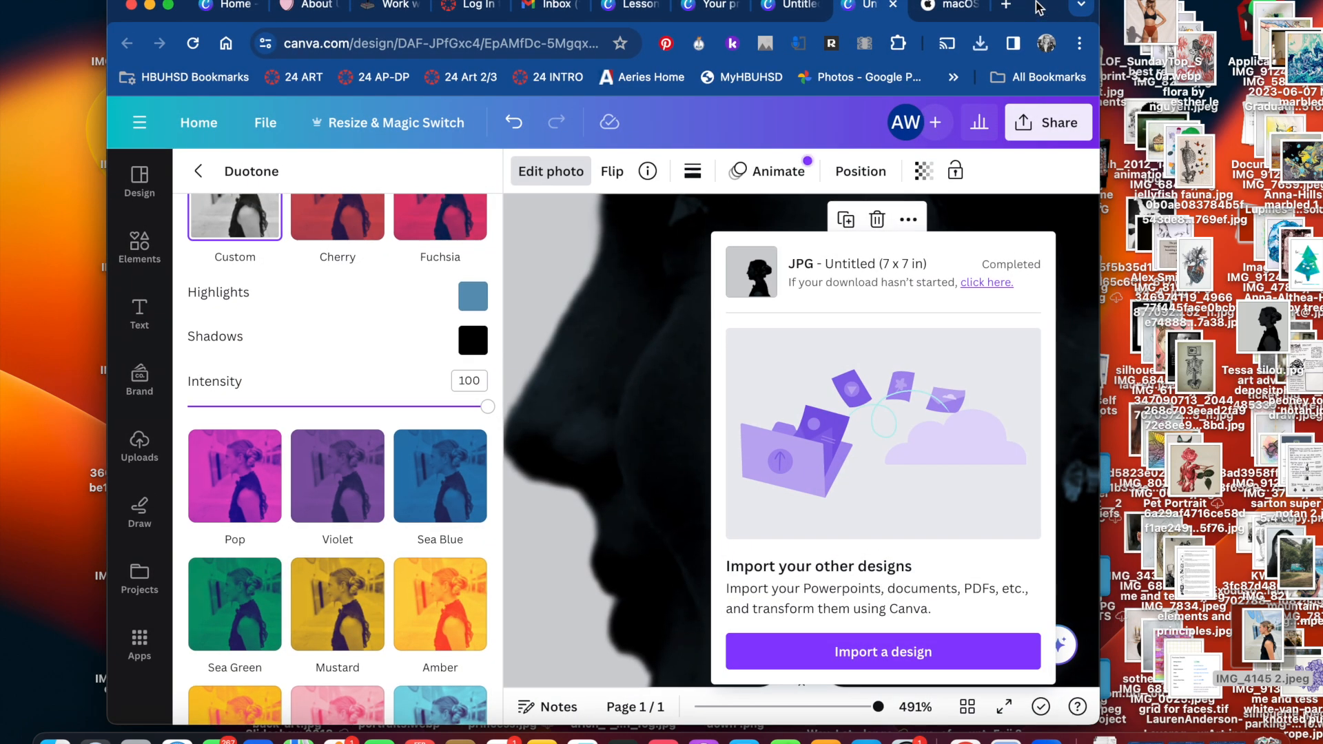
# Open the downloaded silhouette JPG from the Desktop in Preview and examine the face profile up close
pyautogui.click(1274, 338)
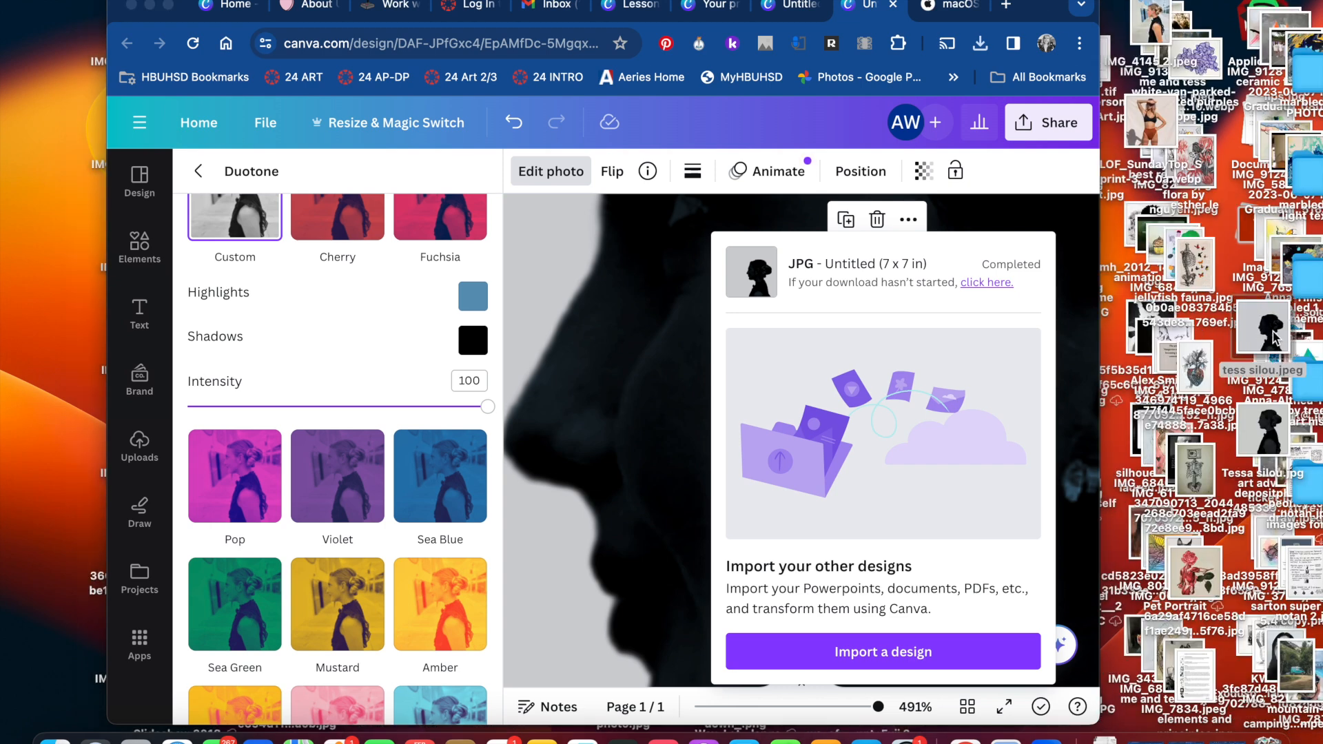
pyautogui.doubleClick(1274, 337)
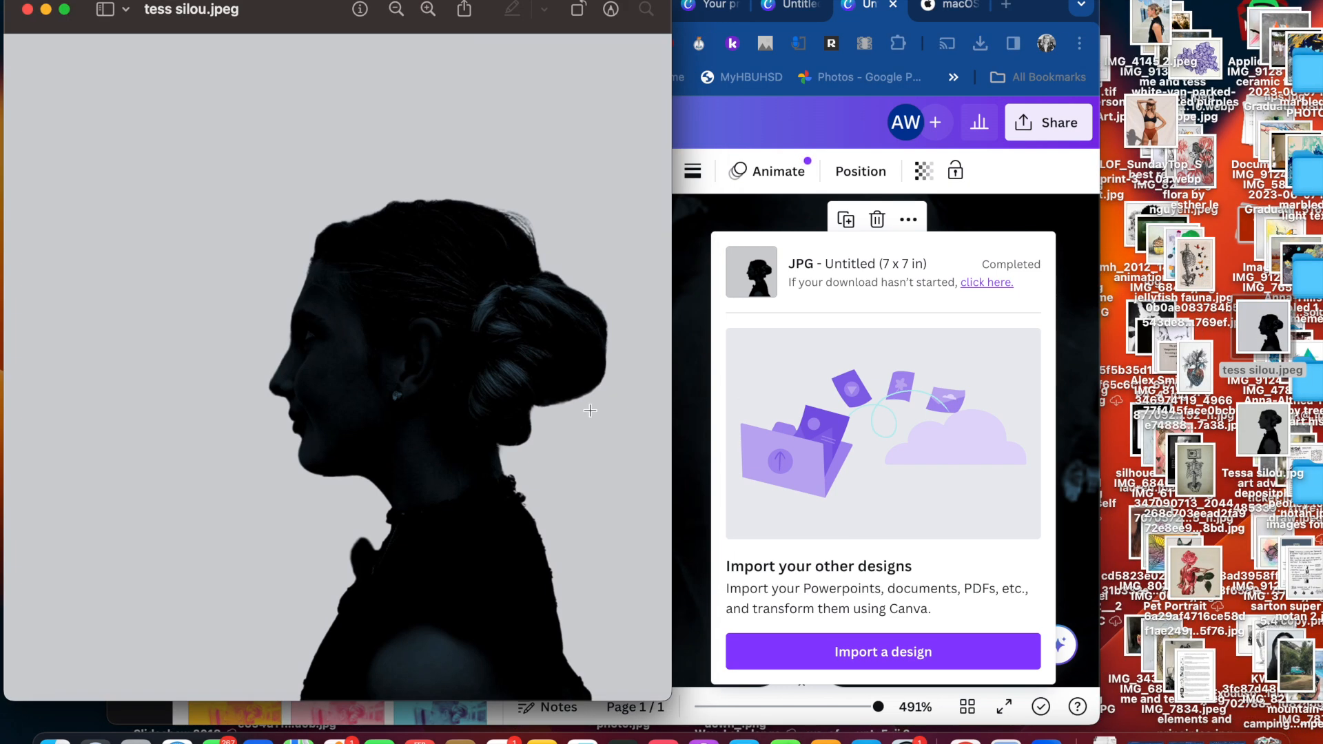
pyautogui.click(428, 10)
pyautogui.click(428, 10)
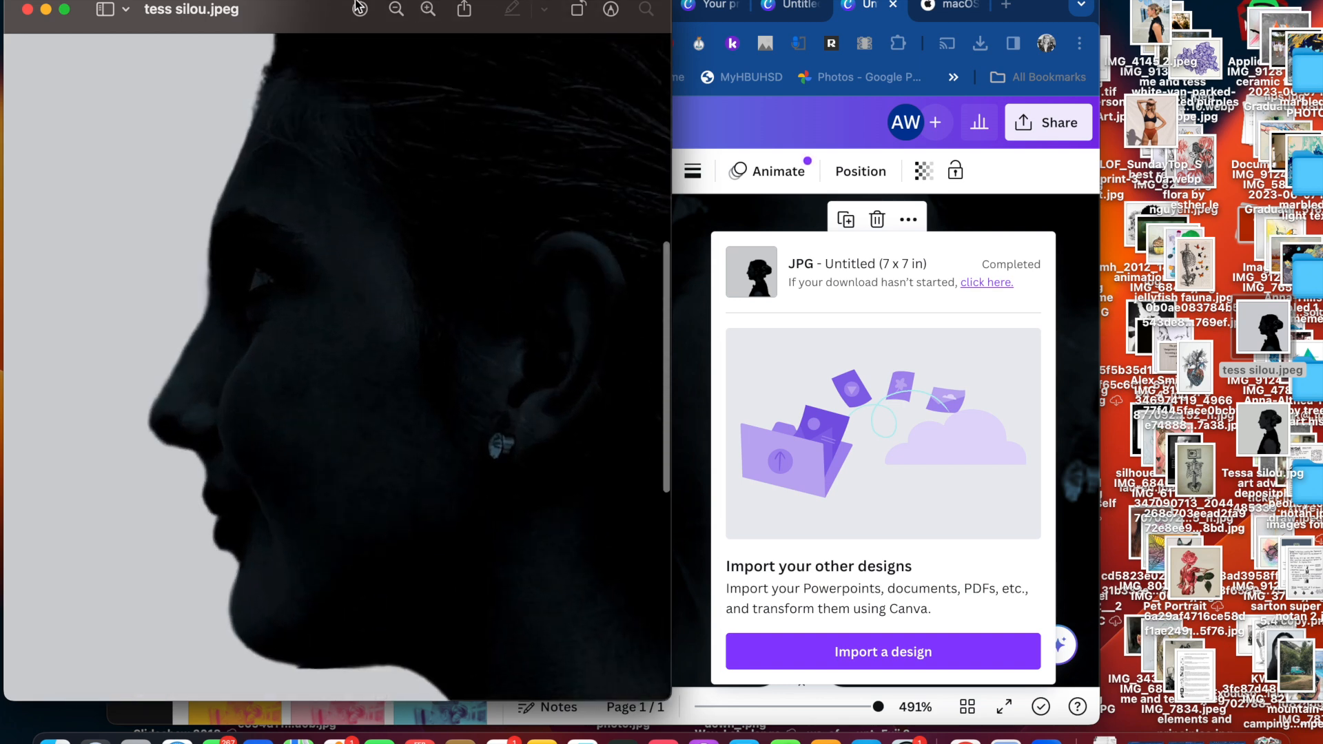
pyautogui.moveTo(280, 8); pyautogui.dragTo(478, 2)
pyautogui.click(594, 8)
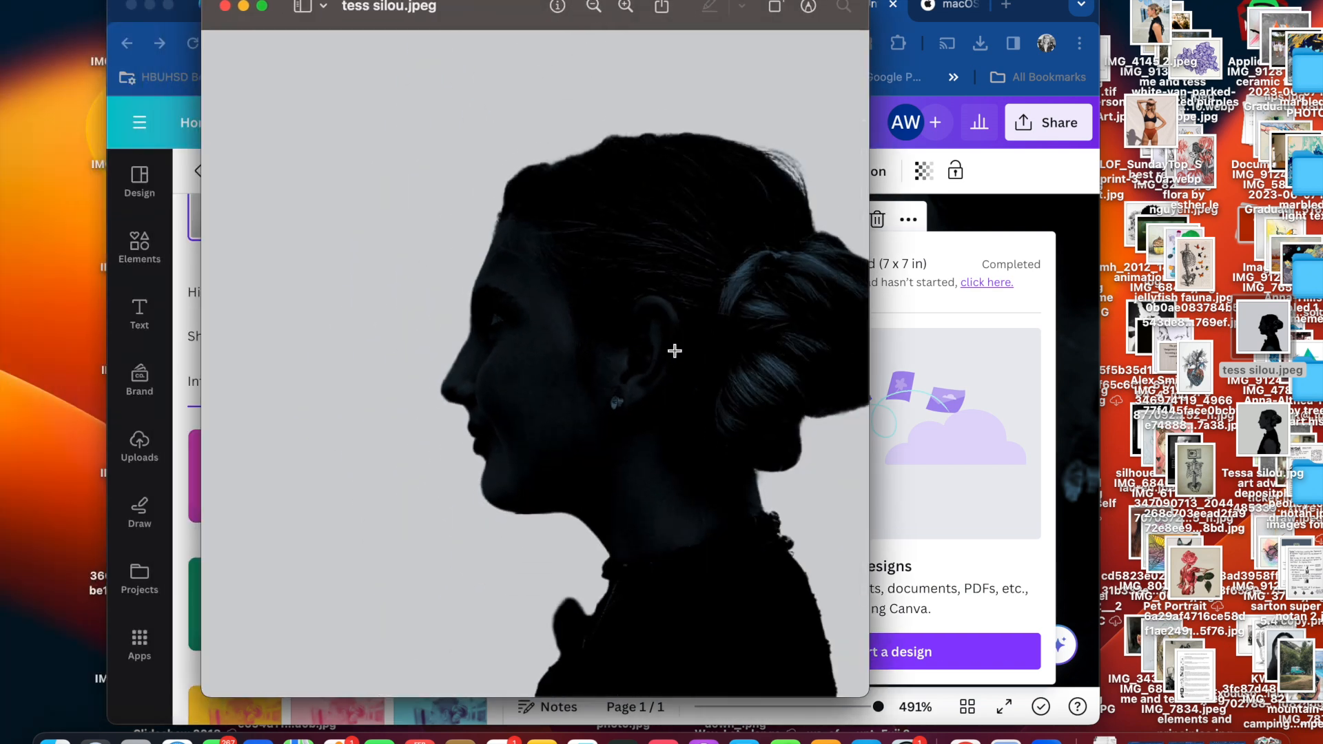
# View the silhouette in full screen and examine the head, hair bun and shoulders at different magnifications
pyautogui.click(263, 7)
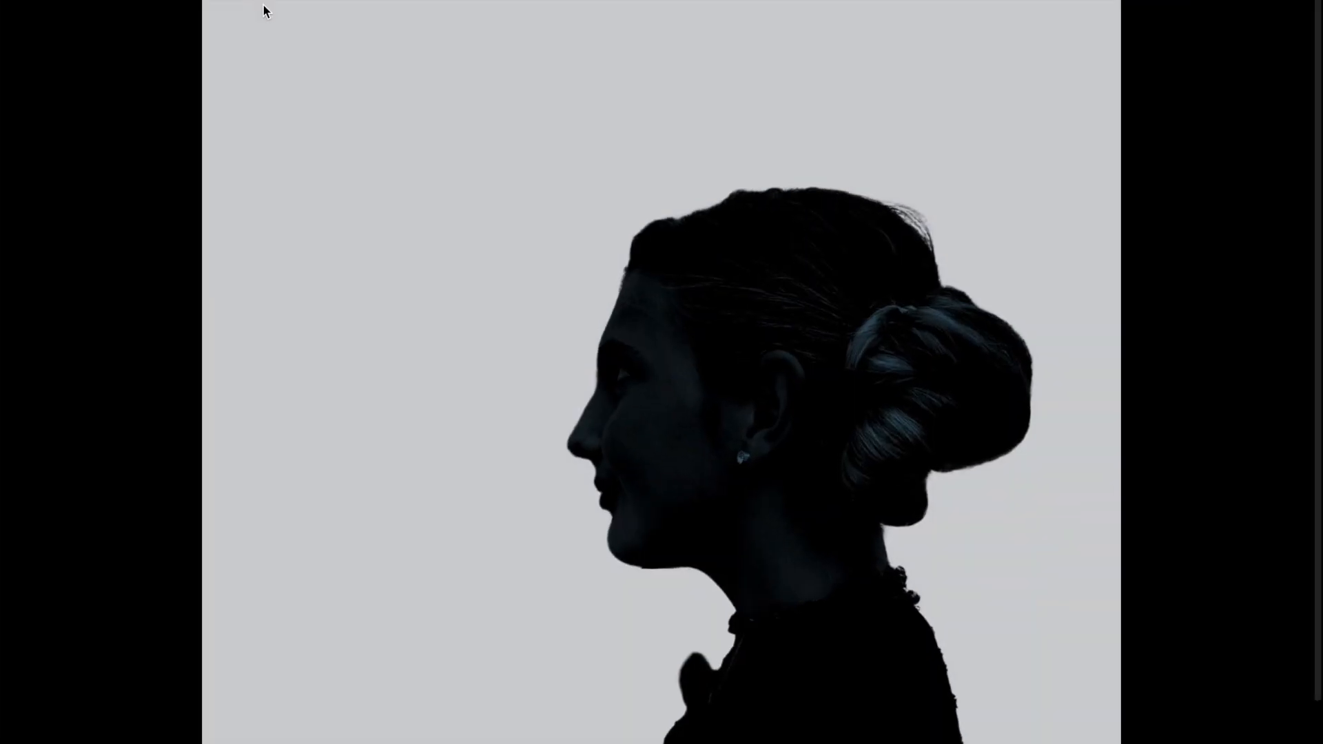
pyautogui.scroll(-3, 769, 488)
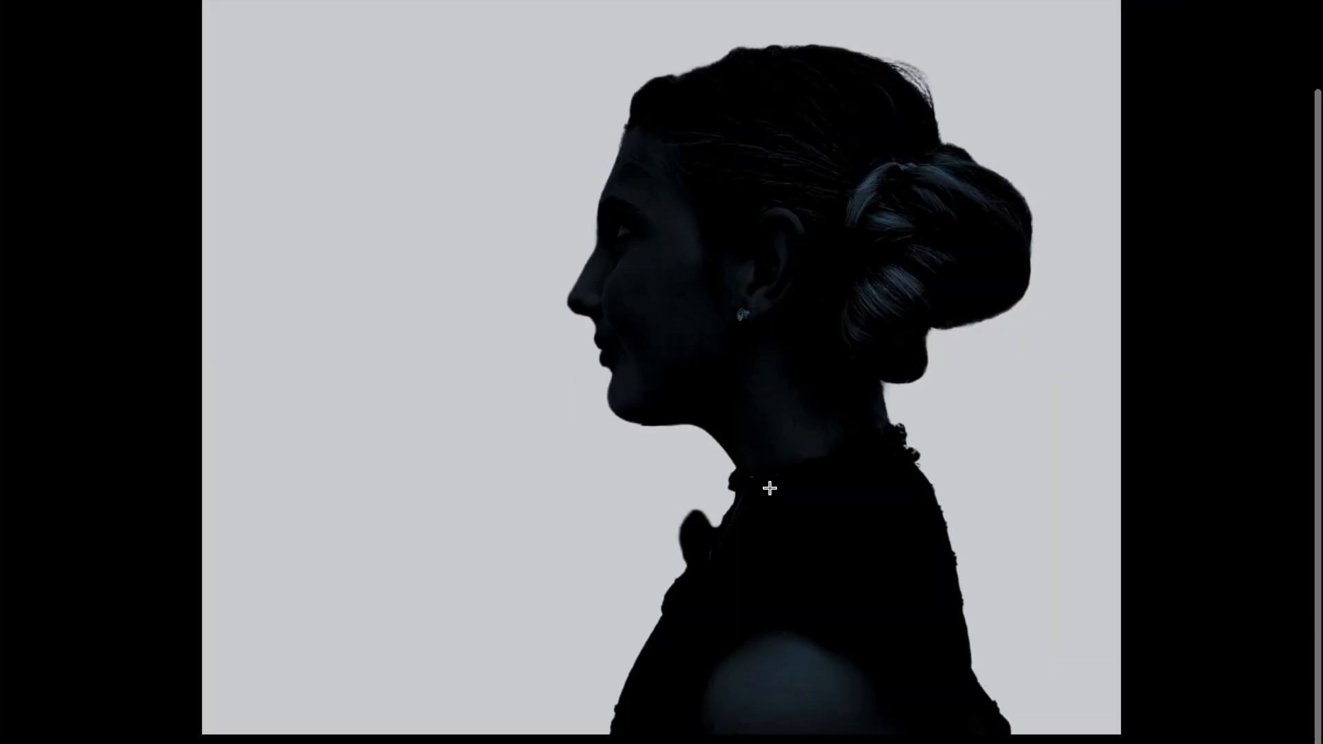
pyautogui.scroll(2, 769, 488)
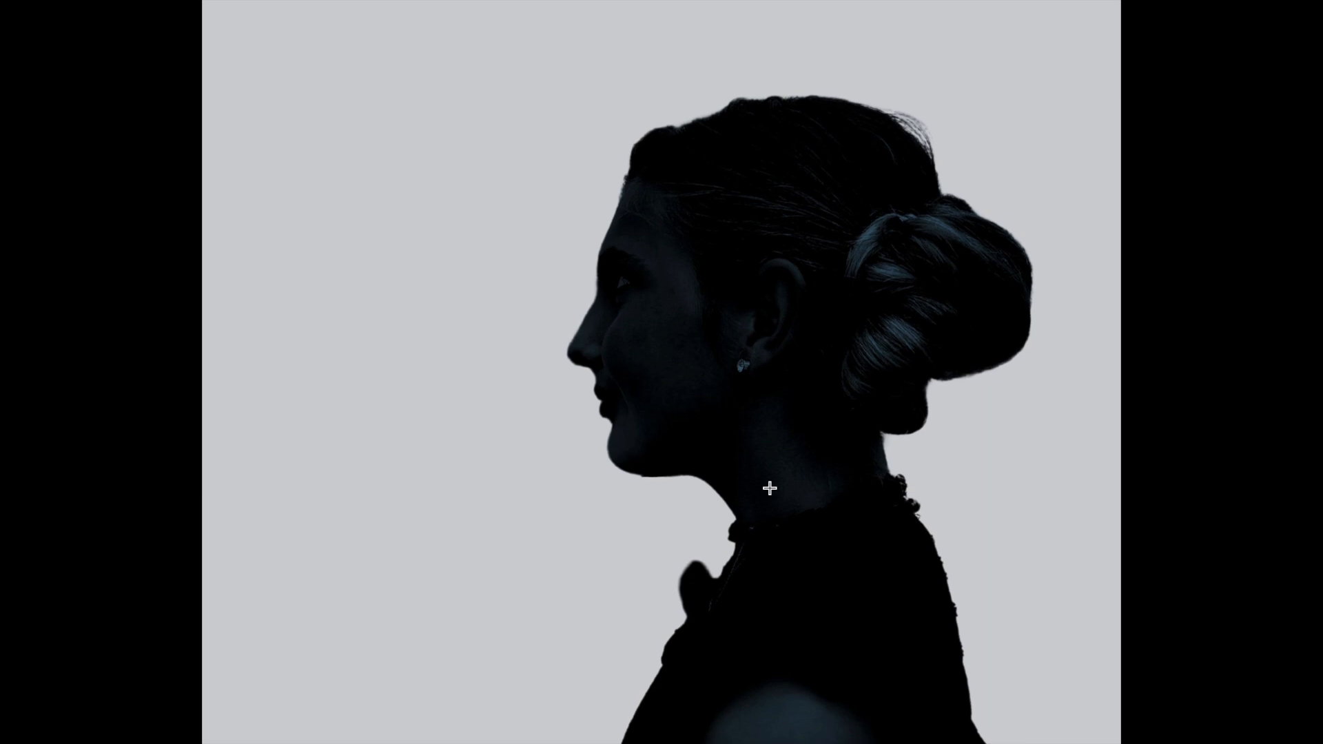
pyautogui.press('super+plus')
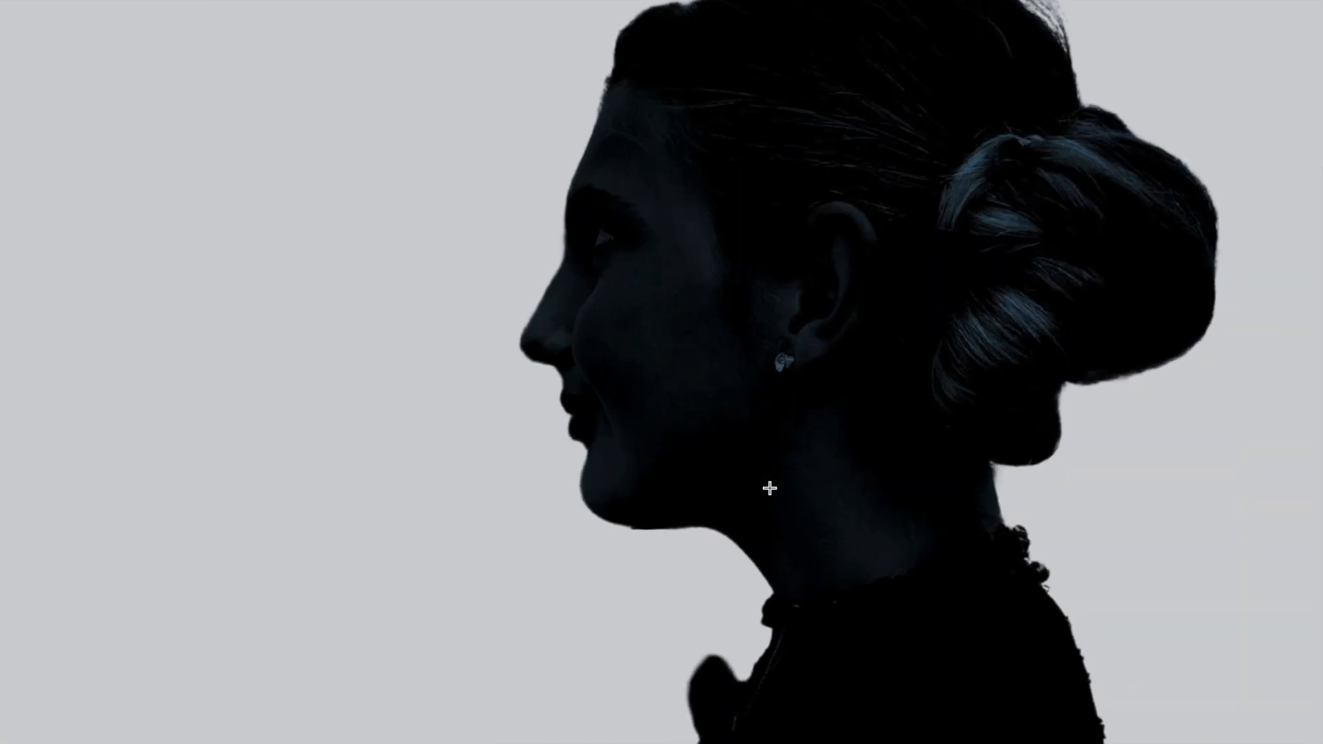
pyautogui.press('super+minus')
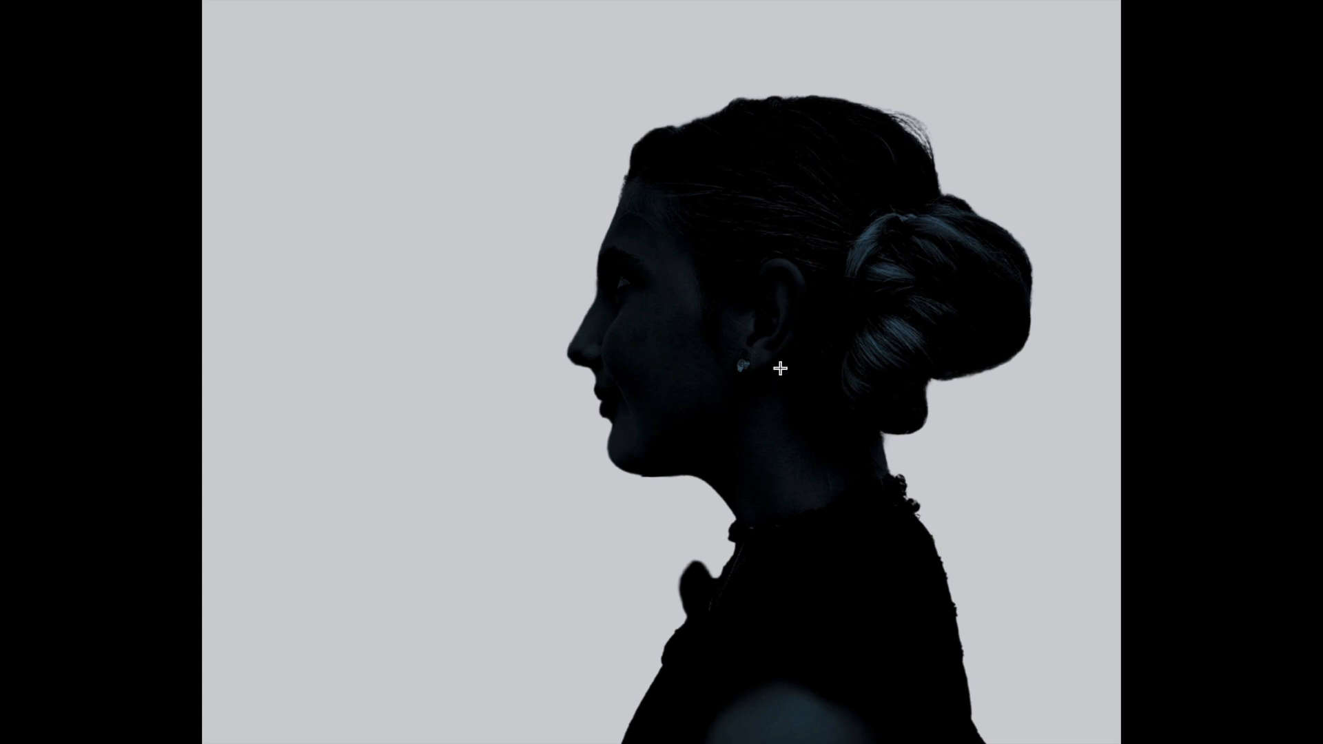